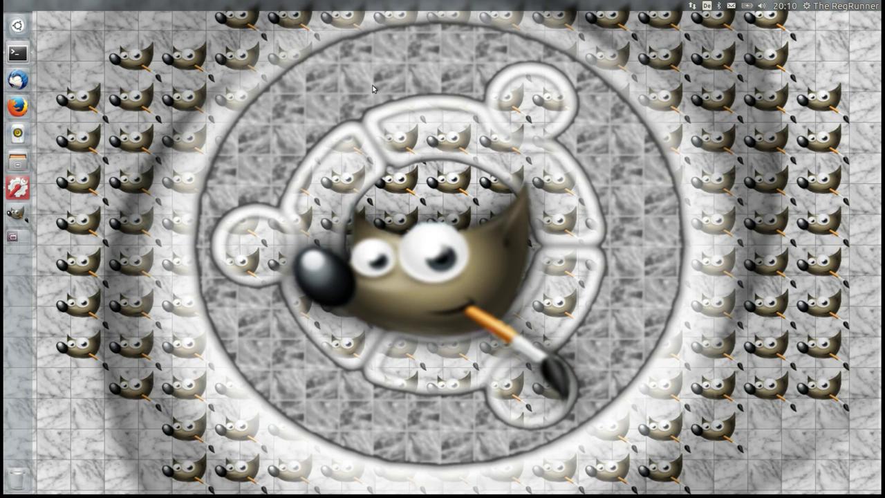
# Launch GIMP and rearrange the startup, toolbox and layers/patterns windows.
pyautogui.click(19, 216)
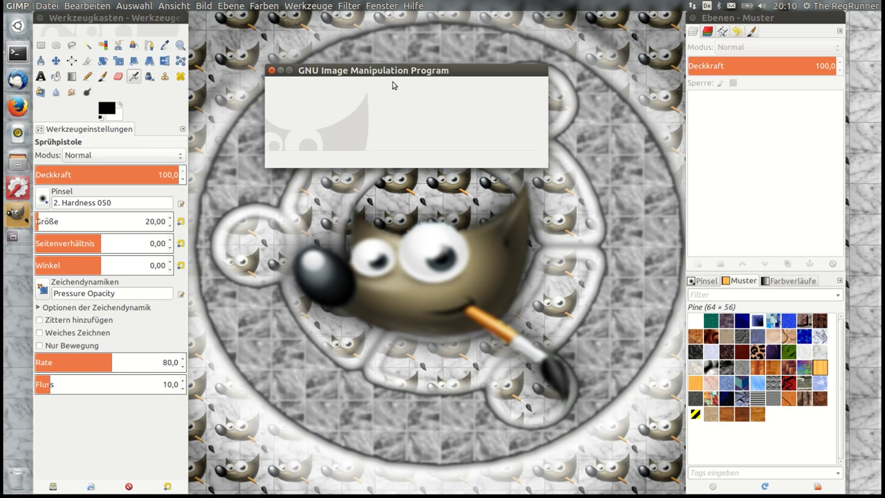
pyautogui.moveTo(399, 71)
pyautogui.mouseDown()
pyautogui.moveTo(403, 81)
pyautogui.moveTo(395, 74)
pyautogui.mouseUp()
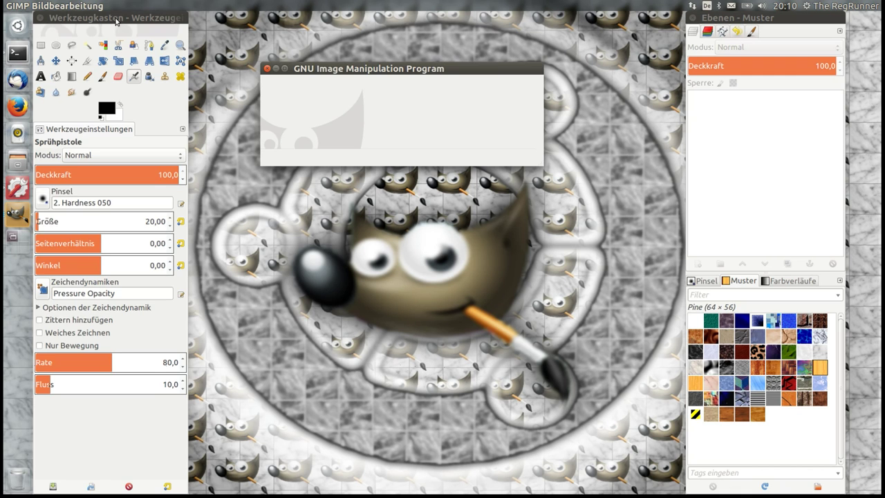
pyautogui.moveTo(115, 21); pyautogui.dragTo(123, 52)
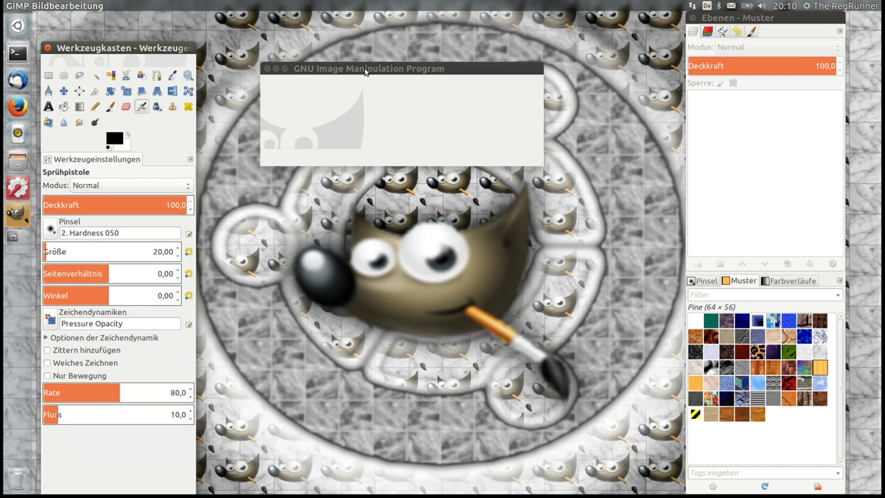
pyautogui.moveTo(365, 71); pyautogui.dragTo(354, 54)
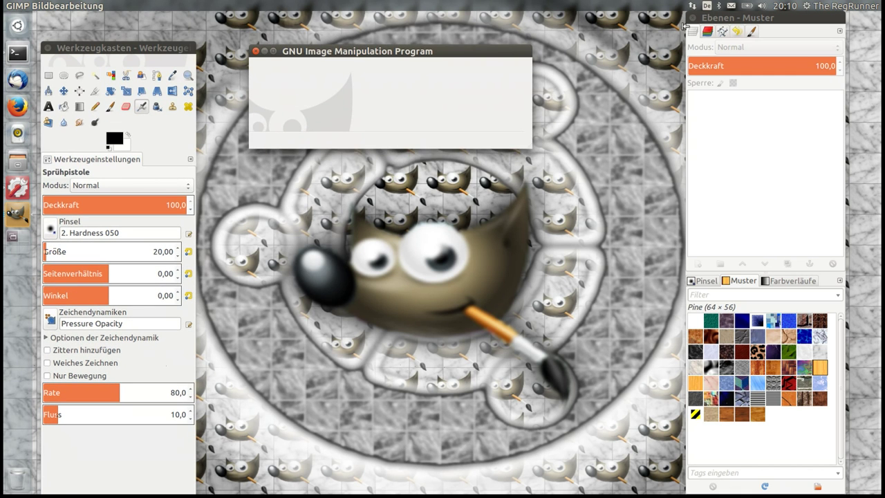
pyautogui.moveTo(732, 18); pyautogui.dragTo(682, 33)
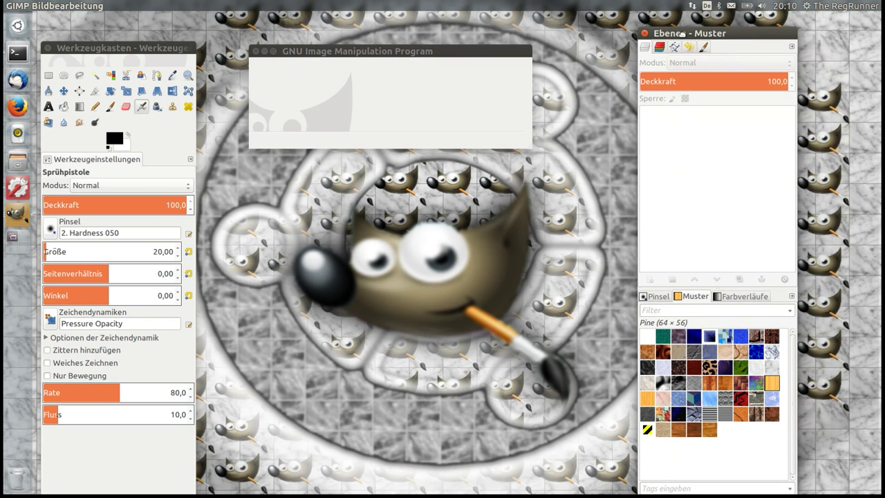
pyautogui.moveTo(384, 55); pyautogui.dragTo(391, 45)
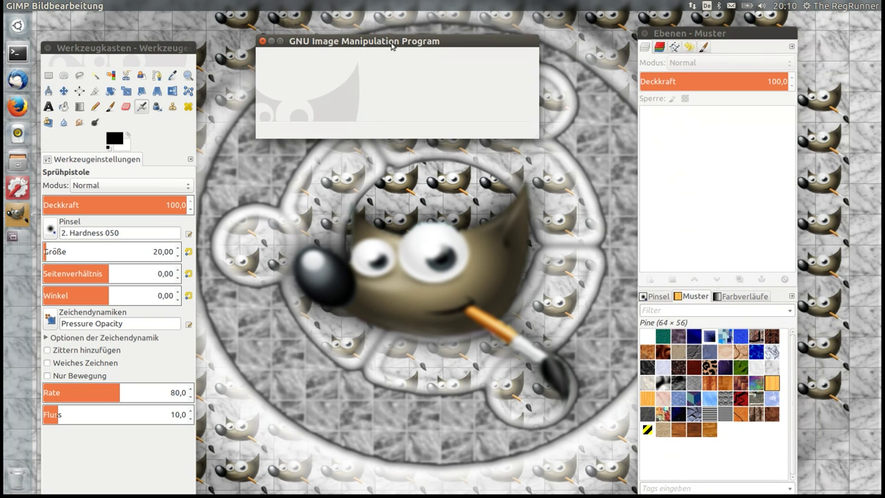
pyautogui.moveTo(103, 53); pyautogui.dragTo(112, 52)
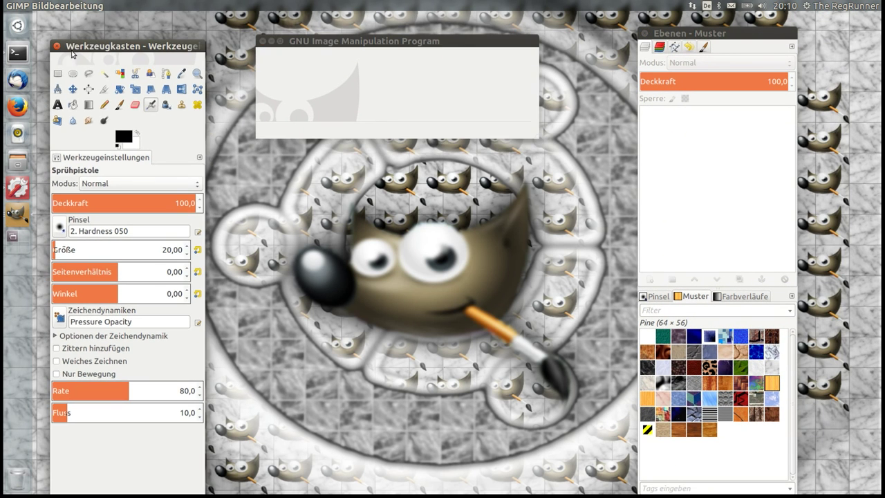
# Close the toolbox dock, then bring up the image window's Fenster menu.
pyautogui.click(56, 46)
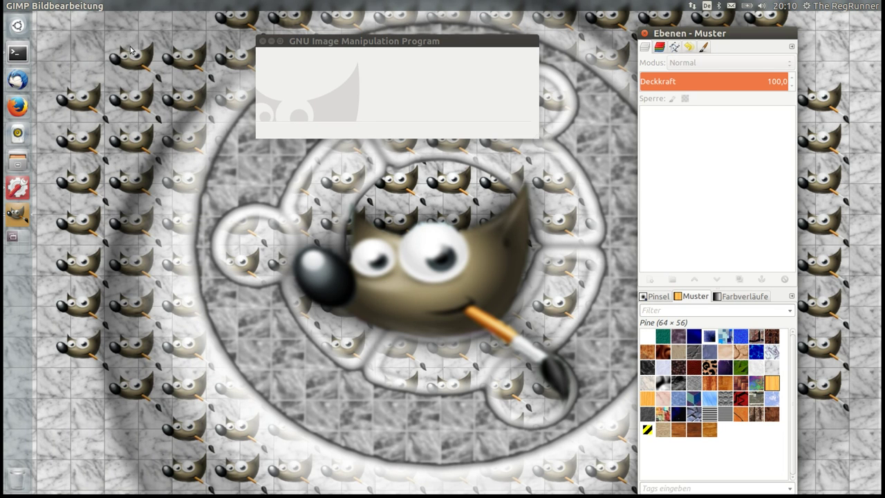
pyautogui.click(329, 44)
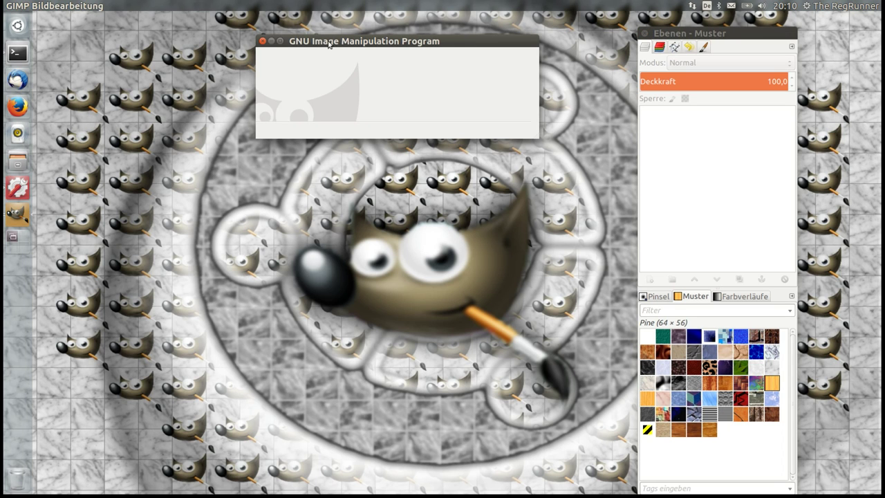
pyautogui.click(376, 5)
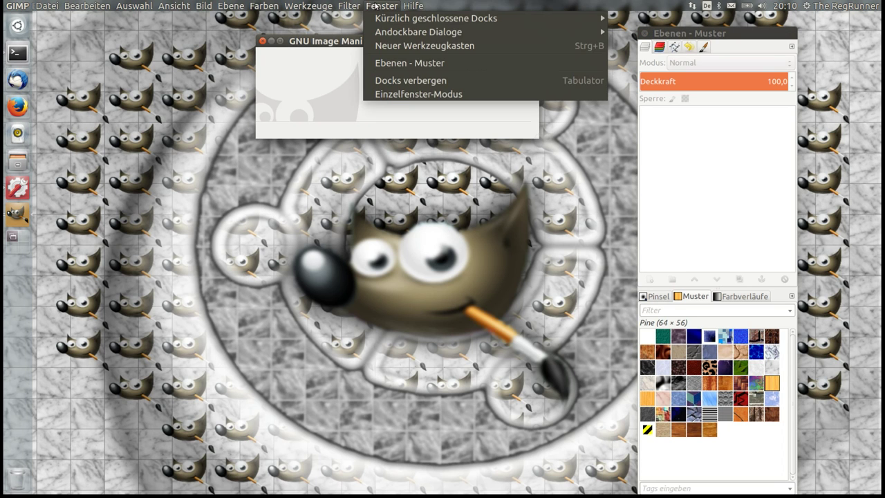
pyautogui.moveTo(435, 18)
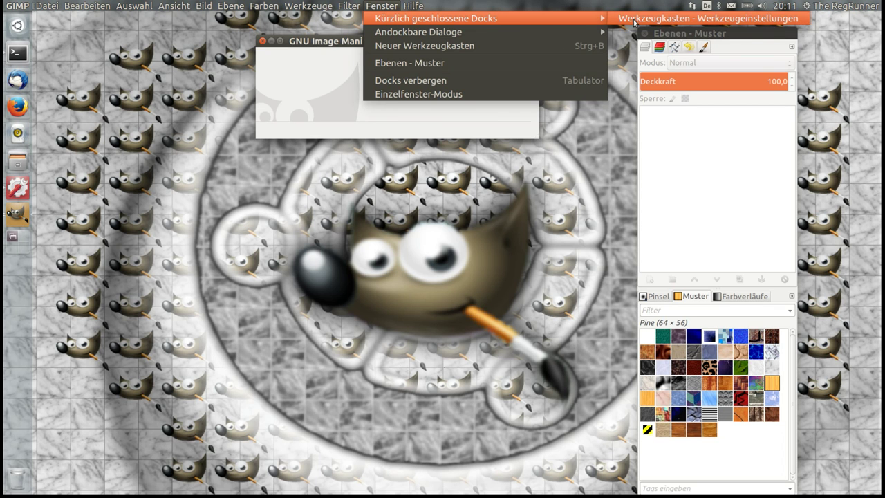
# Restore the closed toolbox dock and enable Fenster > Einzelfenster-Modus.
pyautogui.click(634, 23)
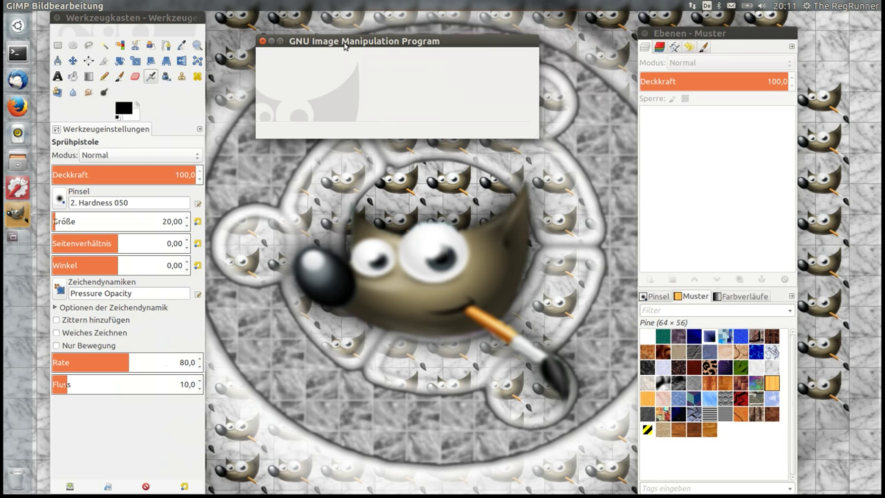
pyautogui.moveTo(344, 46); pyautogui.dragTo(353, 38)
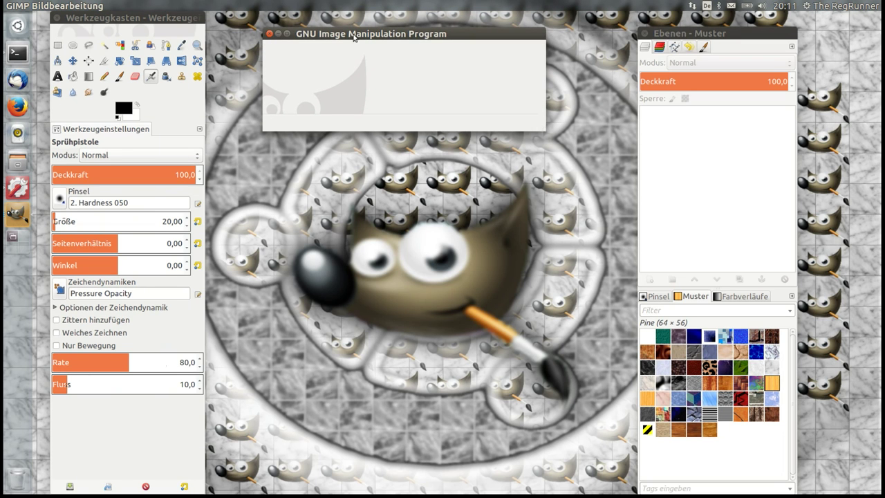
pyautogui.click(372, 6)
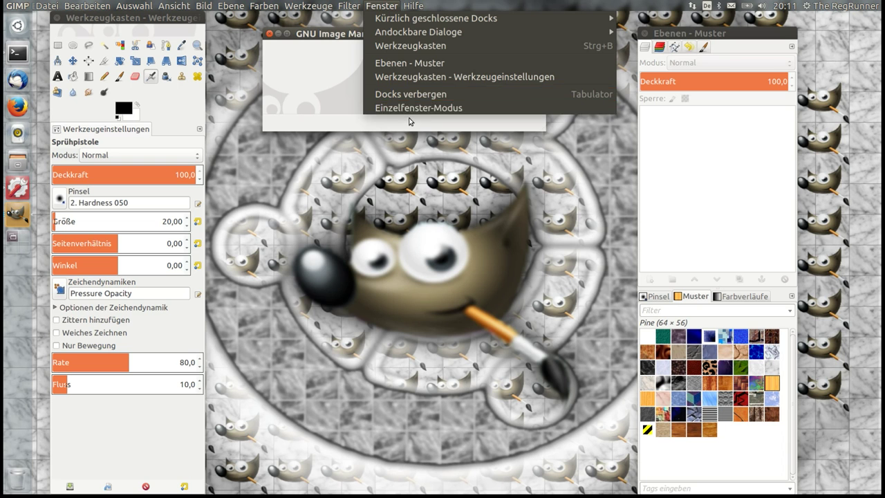
pyautogui.moveTo(117, 6)
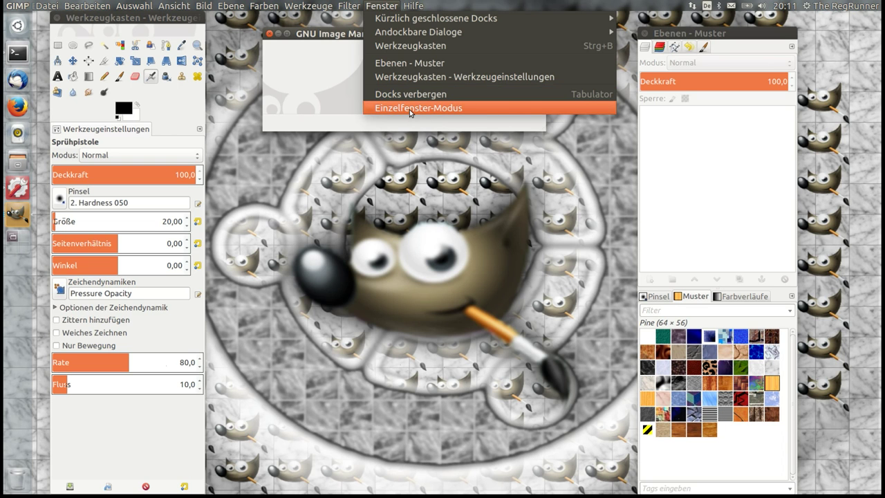
pyautogui.click(410, 109)
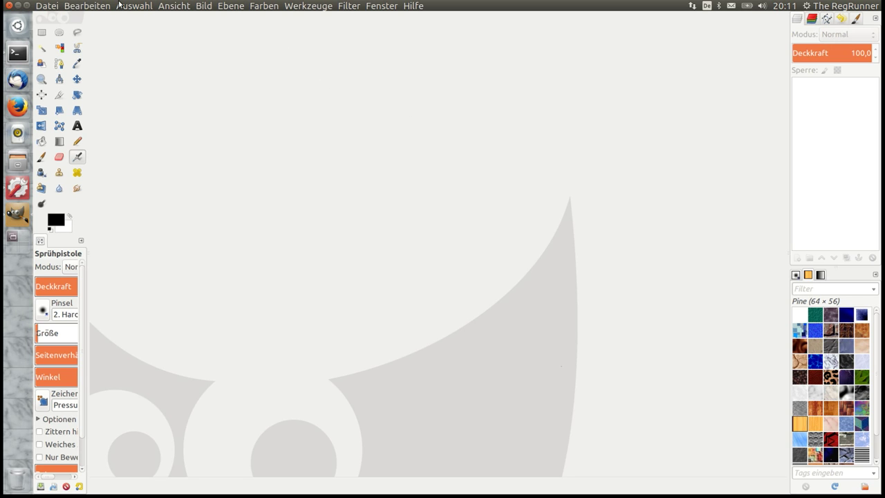
# Through Datei > Öffnen, browse to Bilder and open 20131004_105542.jpg.
pyautogui.click(46, 7)
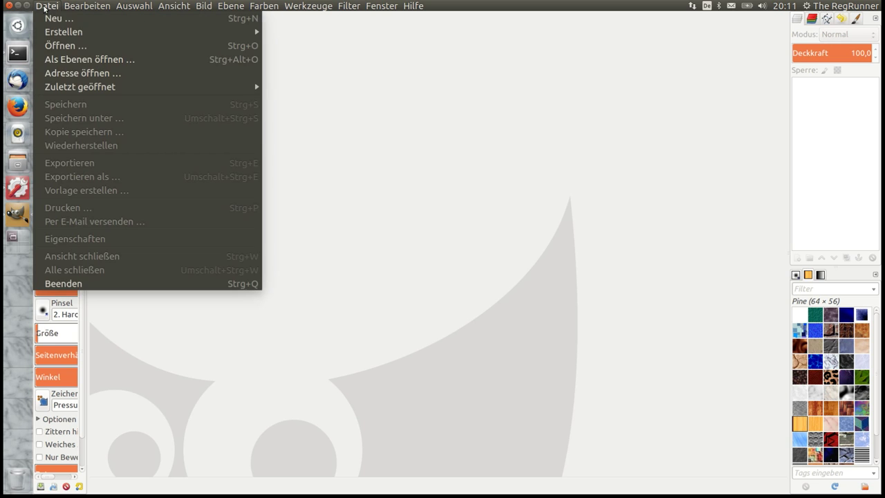
pyautogui.click(66, 46)
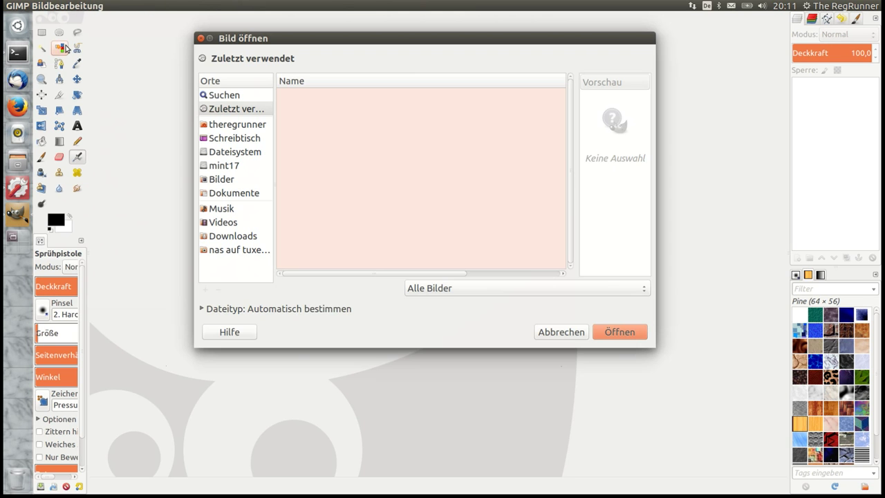
pyautogui.moveTo(425, 40); pyautogui.dragTo(429, 72)
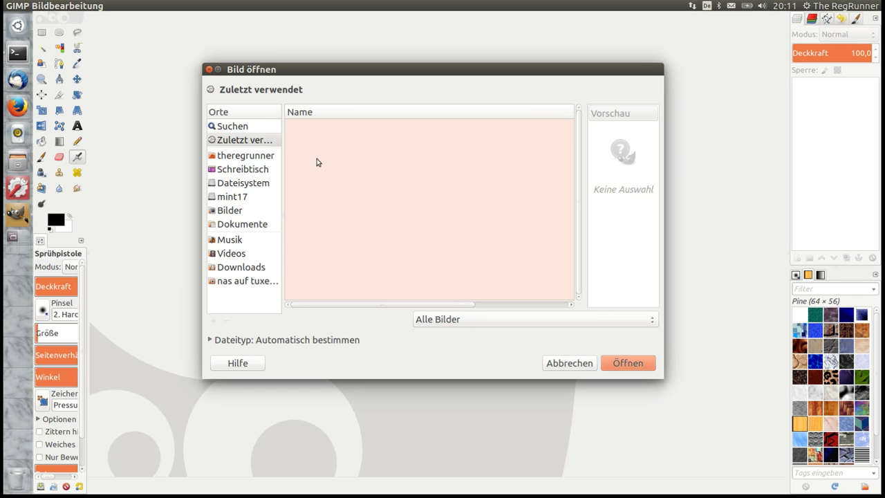
pyautogui.click(230, 211)
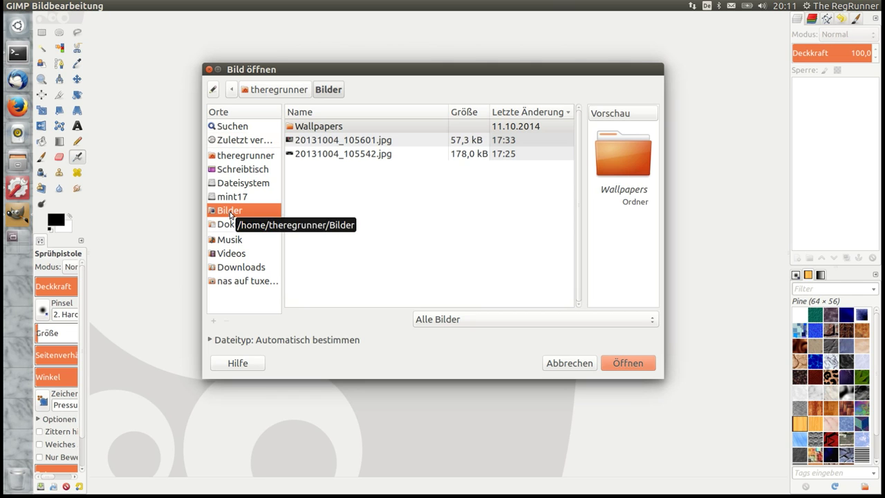
pyautogui.click(343, 141)
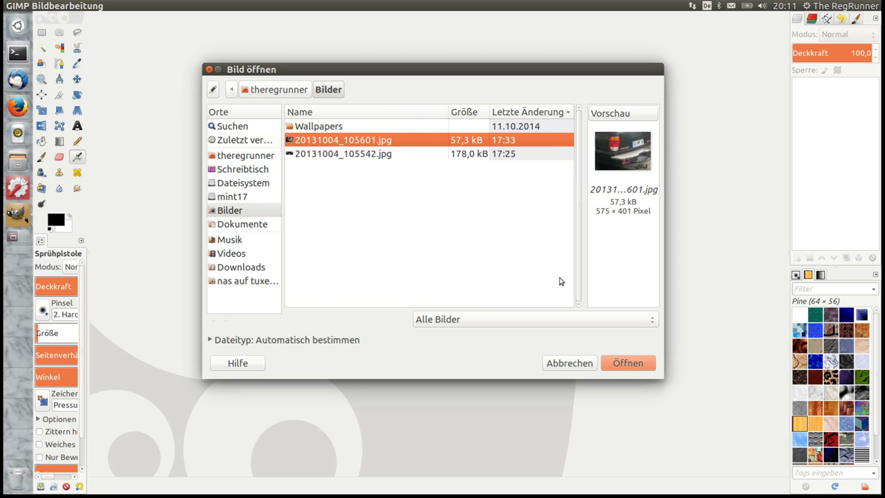
pyautogui.click(370, 156)
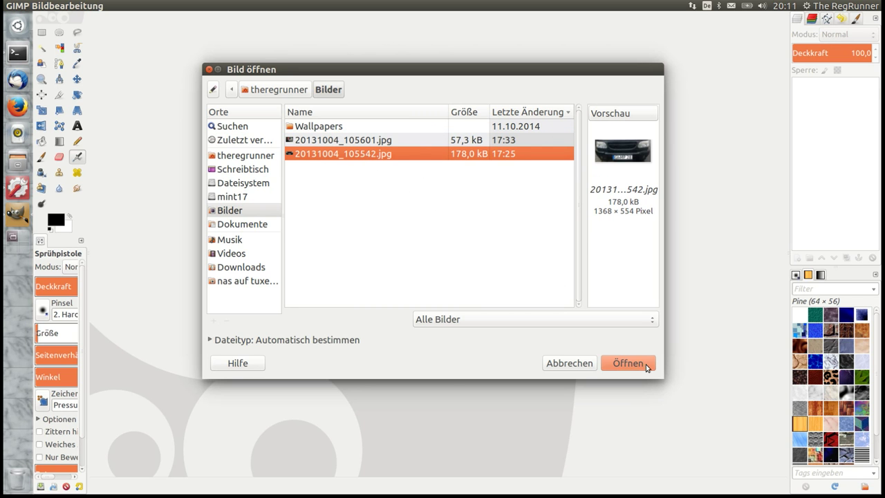
pyautogui.click(638, 364)
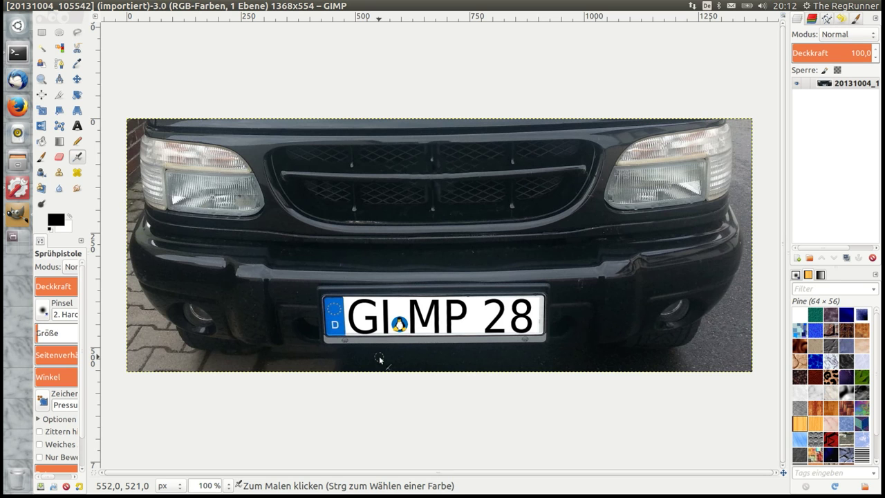
# Ctrl-scroll over the GI MP 28 plate to zoom in, settling at 150%.
pyautogui.press('ctrl')
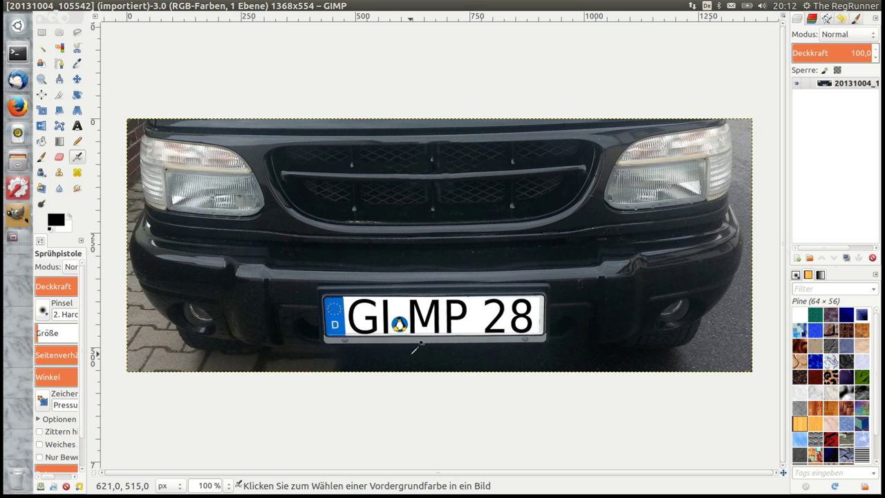
pyautogui.scroll(1, 416, 350)
pyautogui.scroll(1, 415, 350)
pyautogui.scroll(2, 416, 350)
pyautogui.scroll(-1, 415, 350)
pyautogui.scroll(-1, 415, 350)
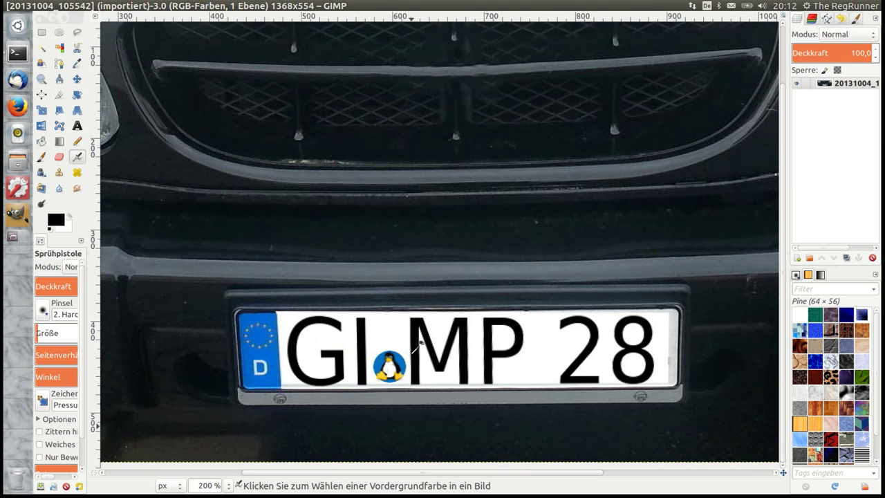
pyautogui.scroll(-1, 416, 350)
pyautogui.scroll(-1, 443, 339)
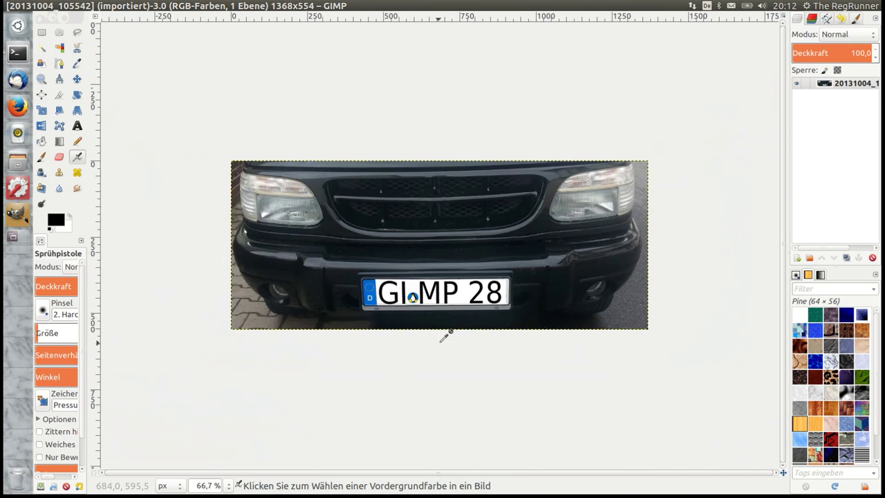
pyautogui.scroll(1, 458, 315)
pyautogui.scroll(2, 463, 311)
pyautogui.scroll(-1, 463, 310)
pyautogui.scroll(-2, 463, 310)
pyautogui.scroll(1, 463, 310)
pyautogui.scroll(1, 461, 311)
pyautogui.scroll(-1, 462, 311)
pyautogui.scroll(2, 462, 310)
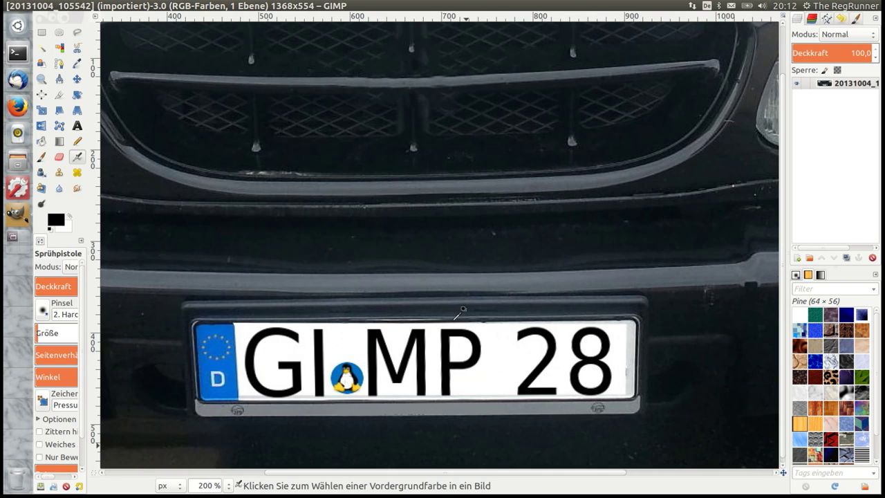
pyautogui.scroll(-1, 462, 310)
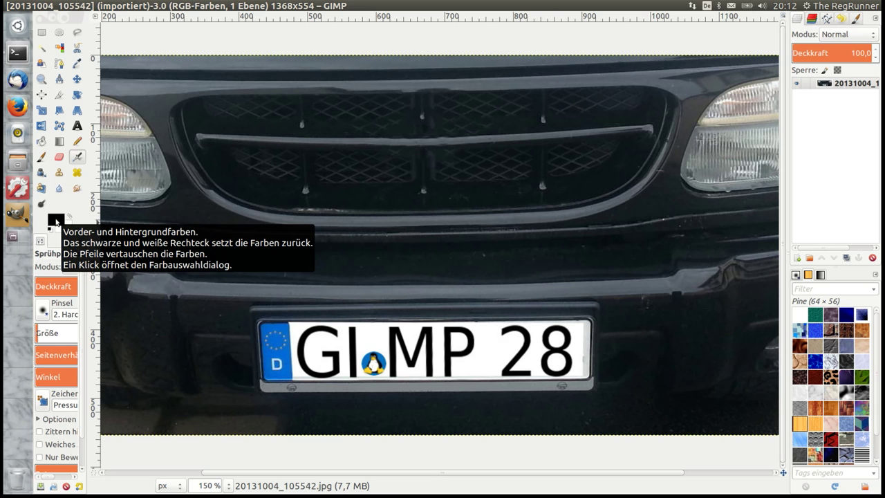
# Set the foreground colour to white, ffffff, in the colour chooser.
pyautogui.click(56, 220)
pyautogui.moveTo(165, 18); pyautogui.dragTo(417, 70)
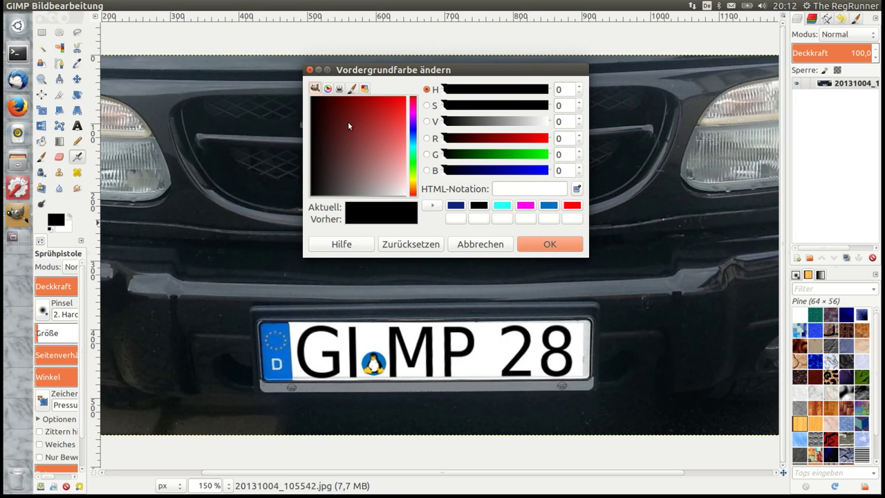
pyautogui.moveTo(325, 114)
pyautogui.mouseDown()
pyautogui.moveTo(393, 187)
pyautogui.moveTo(404, 185)
pyautogui.moveTo(415, 208)
pyautogui.mouseUp()
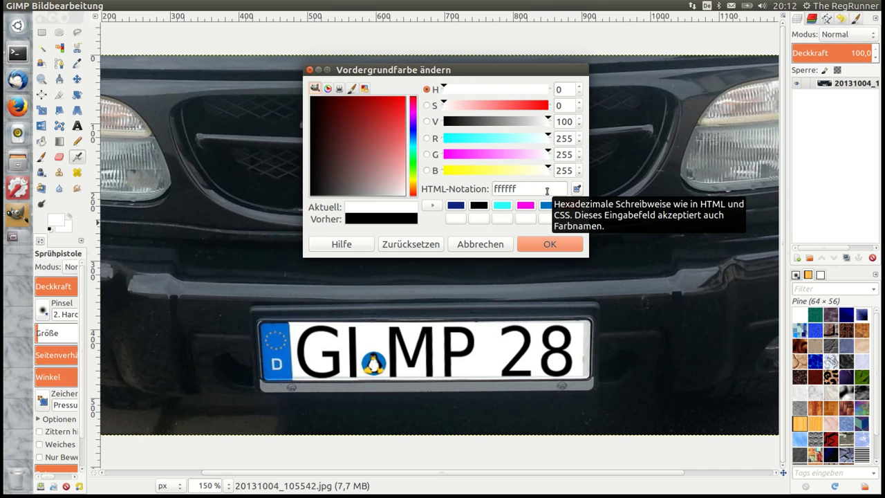
pyautogui.click(548, 245)
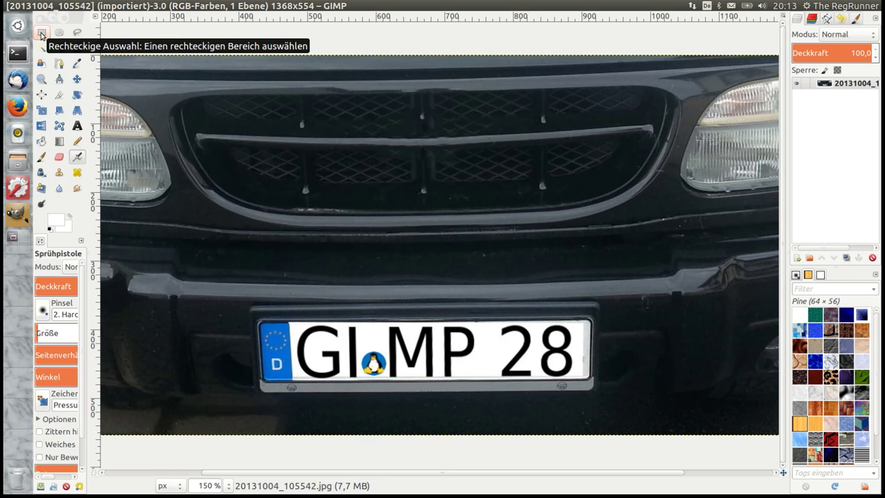
# Draw a rough Rectangle Select box over the plate lettering.
pyautogui.click(41, 34)
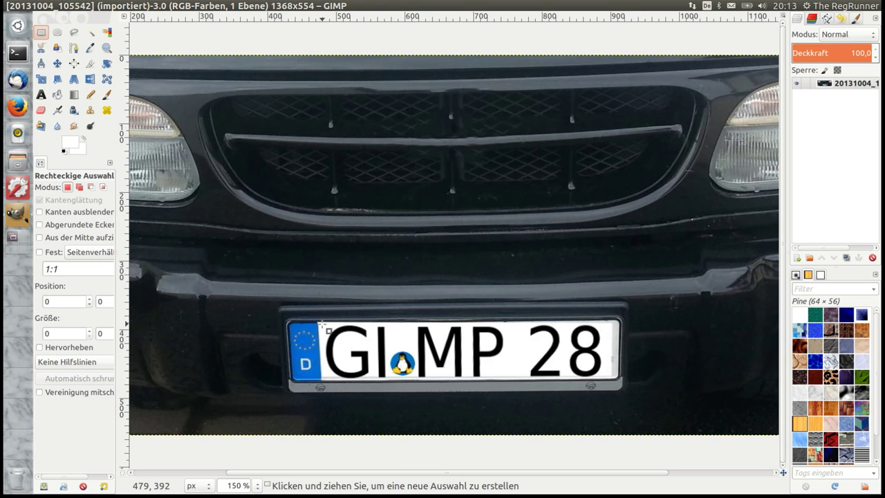
pyautogui.moveTo(321, 323)
pyautogui.mouseDown()
pyautogui.moveTo(384, 351)
pyautogui.moveTo(591, 377)
pyautogui.mouseUp()
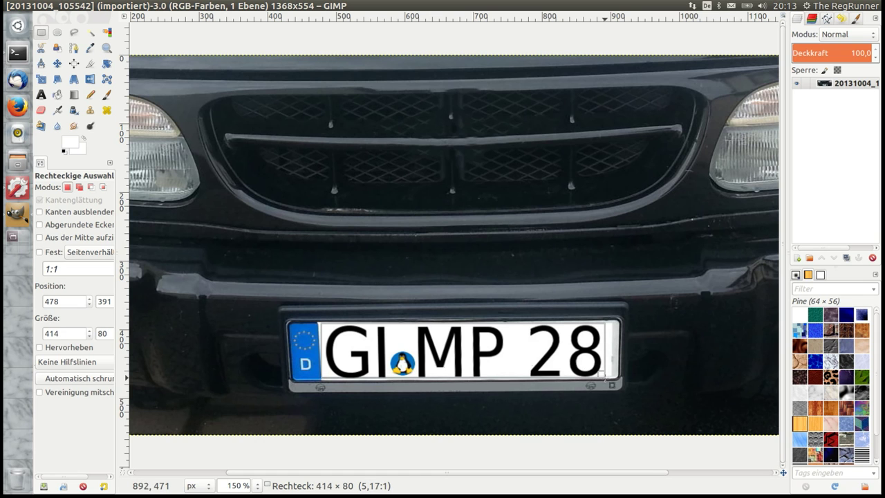
pyautogui.moveTo(591, 376); pyautogui.dragTo(604, 378)
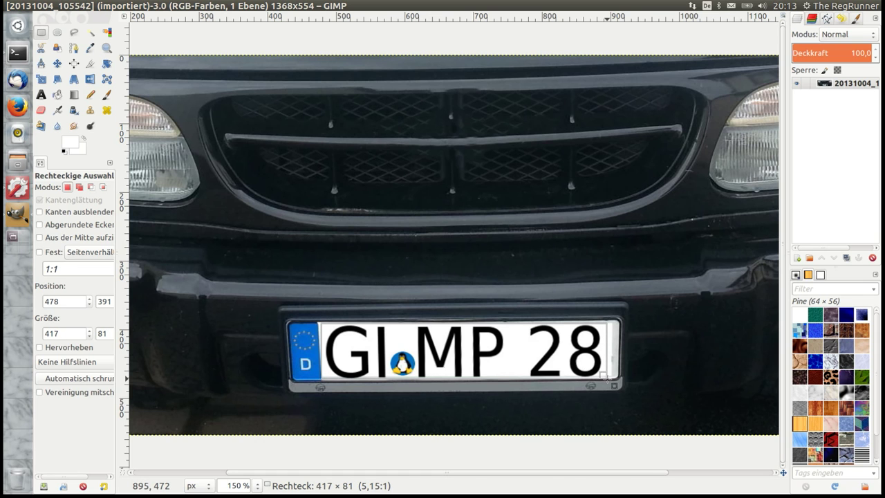
pyautogui.moveTo(607, 379); pyautogui.dragTo(607, 379)
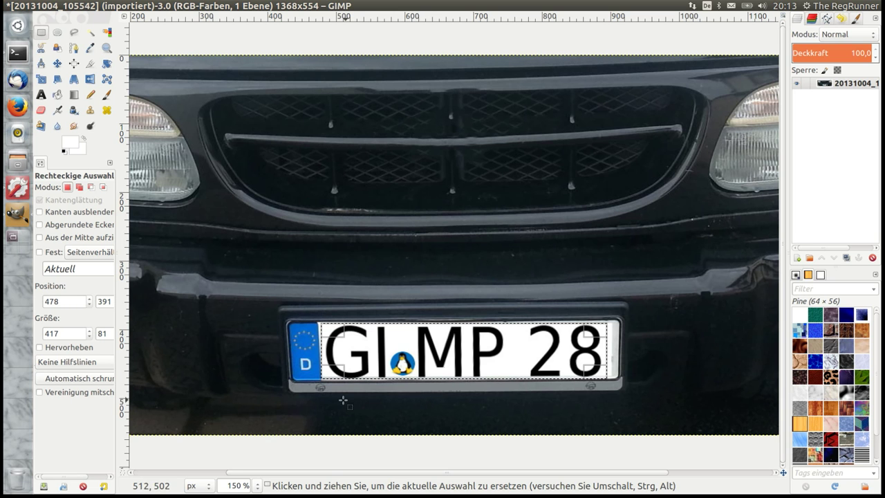
# Refine the selection corners to a 417×80 px box at 479, 392, excluding the EU strip.
pyautogui.keyDown('ctrl'); pyautogui.scroll(3, 299, 387); pyautogui.keyUp('ctrl')
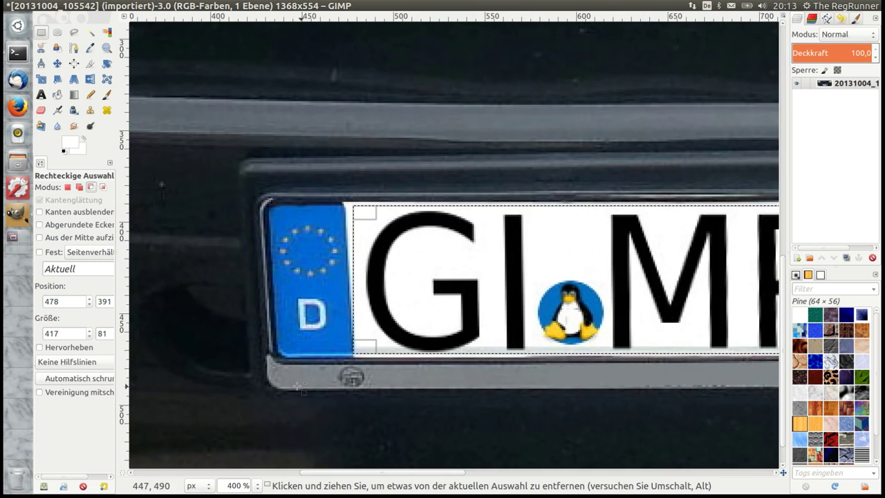
pyautogui.keyDown('ctrl'); pyautogui.scroll(1, 298, 387); pyautogui.keyUp('ctrl')
pyautogui.keyDown('ctrl'); pyautogui.scroll(1, 355, 208); pyautogui.keyUp('ctrl')
pyautogui.keyDown('ctrl'); pyautogui.scroll(1, 362, 207); pyautogui.keyUp('ctrl')
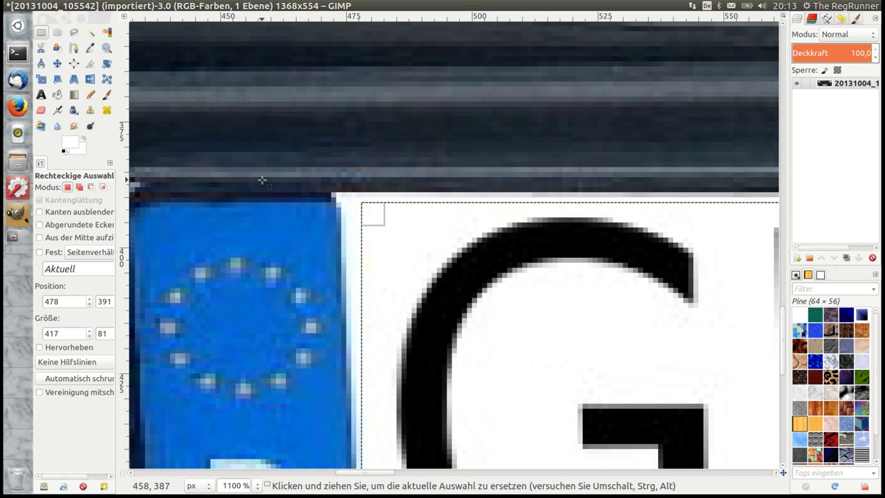
pyautogui.keyDown('ctrl'); pyautogui.scroll(-1, 270, 179); pyautogui.keyUp('ctrl')
pyautogui.keyDown('ctrl'); pyautogui.scroll(-1, 287, 175); pyautogui.keyUp('ctrl')
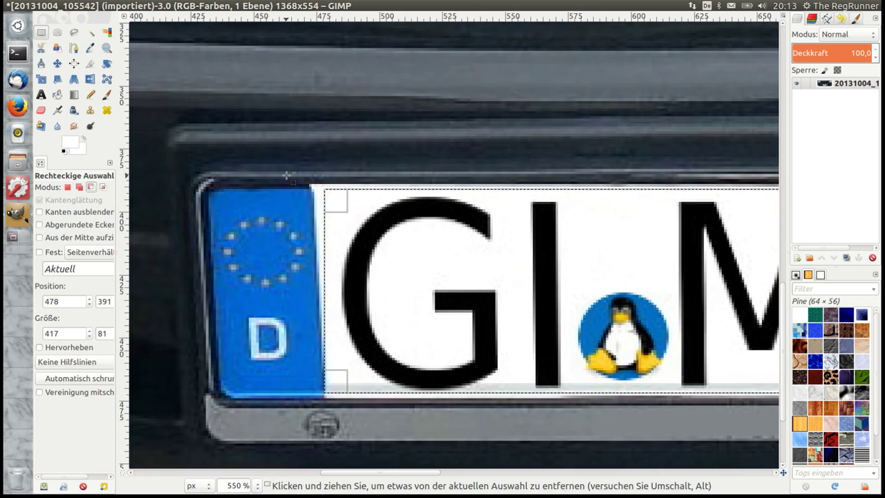
pyautogui.keyDown('ctrl'); pyautogui.scroll(-1, 287, 176); pyautogui.keyUp('ctrl')
pyautogui.keyDown('ctrl'); pyautogui.scroll(-1, 286, 176); pyautogui.keyUp('ctrl')
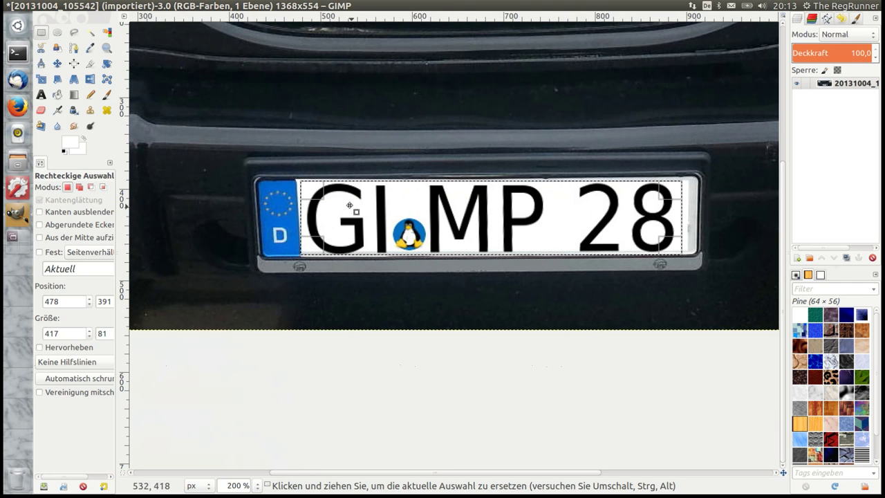
pyautogui.moveTo(304, 188)
pyautogui.mouseDown()
pyautogui.moveTo(305, 175)
pyautogui.moveTo(313, 192)
pyautogui.mouseUp()
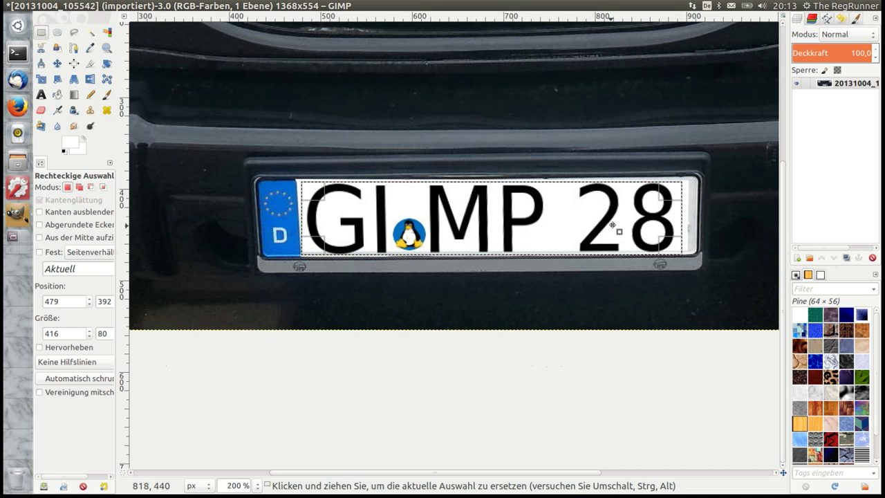
pyautogui.moveTo(669, 247); pyautogui.dragTo(671, 248)
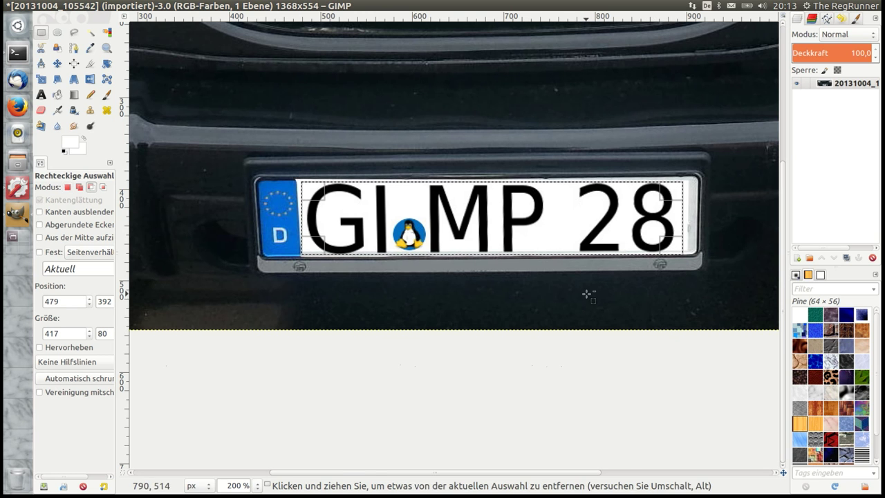
pyautogui.keyDown('ctrl'); pyautogui.scroll(-2, 535, 307); pyautogui.keyUp('ctrl')
pyautogui.keyDown('ctrl'); pyautogui.scroll(1, 421, 375); pyautogui.keyUp('ctrl')
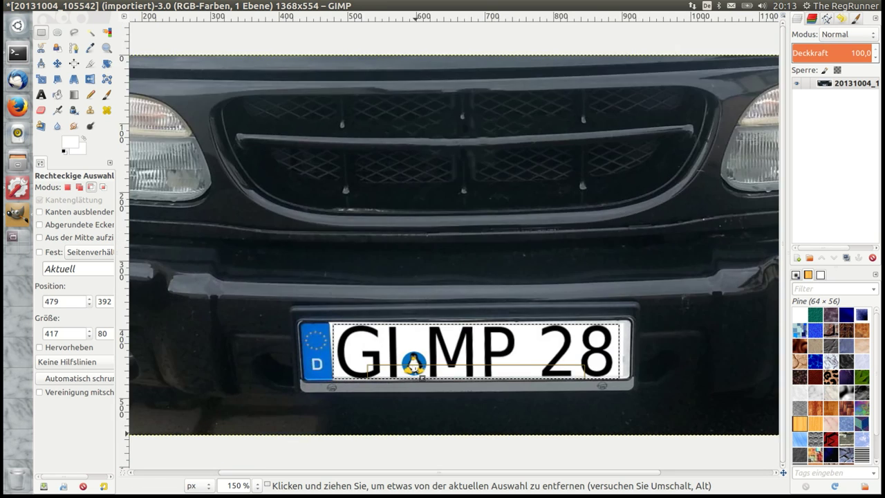
pyautogui.keyDown('ctrl'); pyautogui.scroll(1, 432, 387); pyautogui.keyUp('ctrl')
pyautogui.keyDown('ctrl'); pyautogui.scroll(1, 437, 396); pyautogui.keyUp('ctrl')
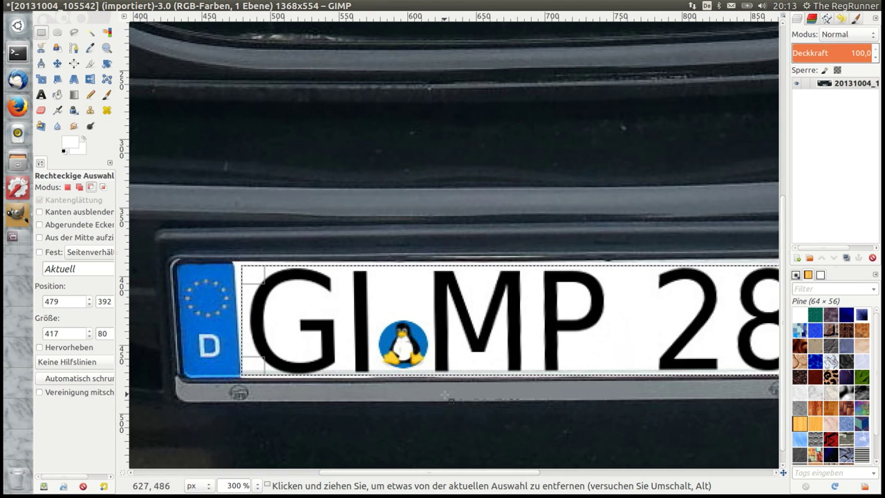
pyautogui.keyDown('ctrl'); pyautogui.scroll(-1, 442, 401); pyautogui.keyUp('ctrl')
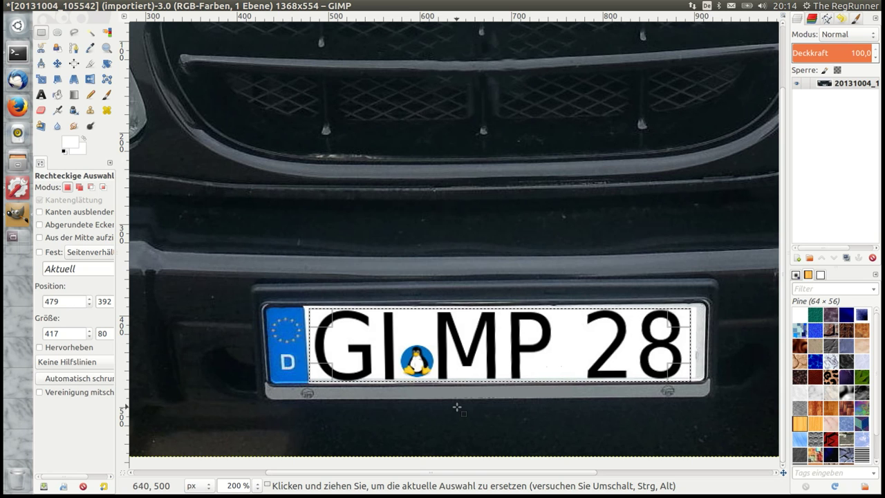
# Delete the selection to fill the lettering white, apply Auswahl > Nichts, and zoom out to 100%.
pyautogui.press('Delete')
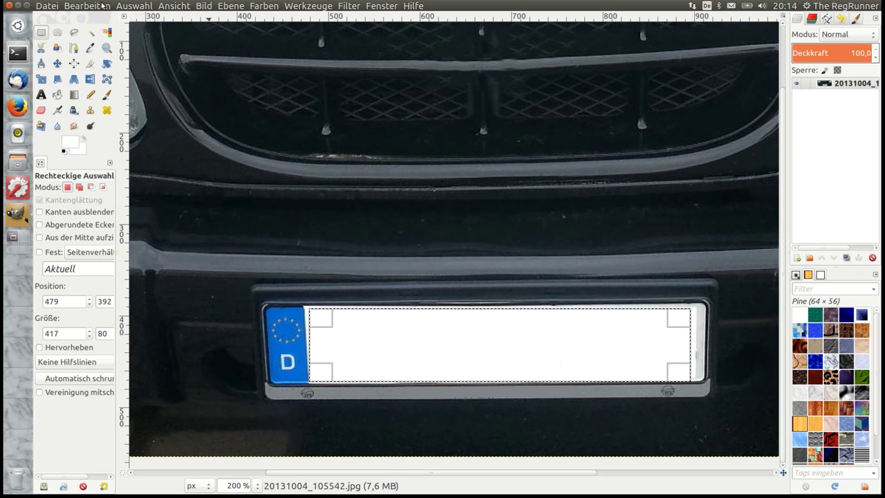
pyautogui.click(121, 6)
pyautogui.click(136, 32)
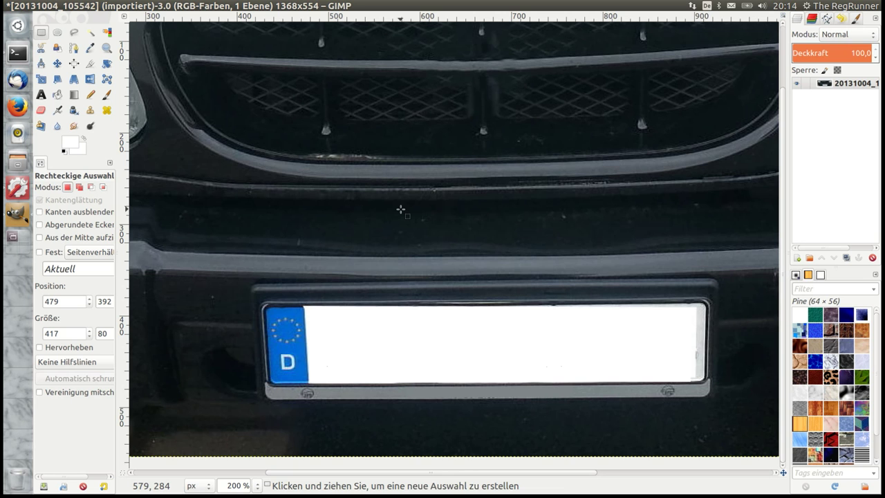
pyautogui.press('ctrl')
pyautogui.scroll(-1, 401, 209)
pyautogui.scroll(-1, 401, 209)
pyautogui.scroll(-1, 401, 209)
pyautogui.scroll(1, 401, 209)
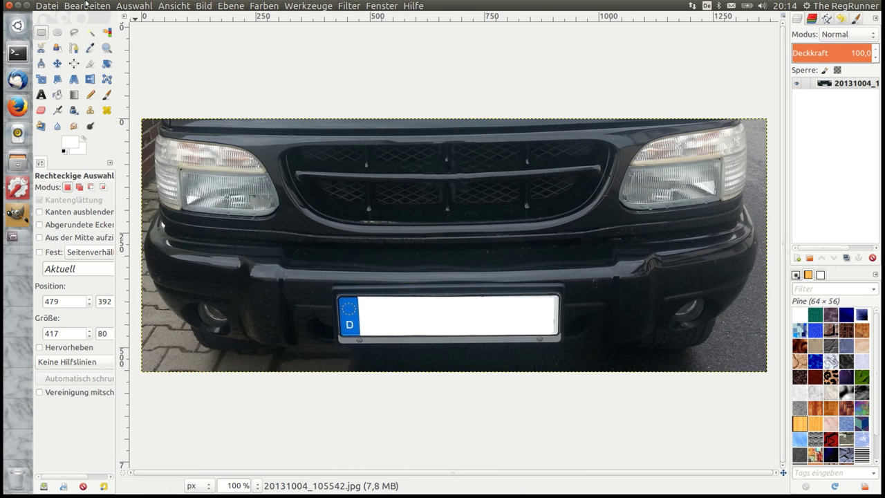
pyautogui.moveTo(173, 5)
pyautogui.click(47, 6)
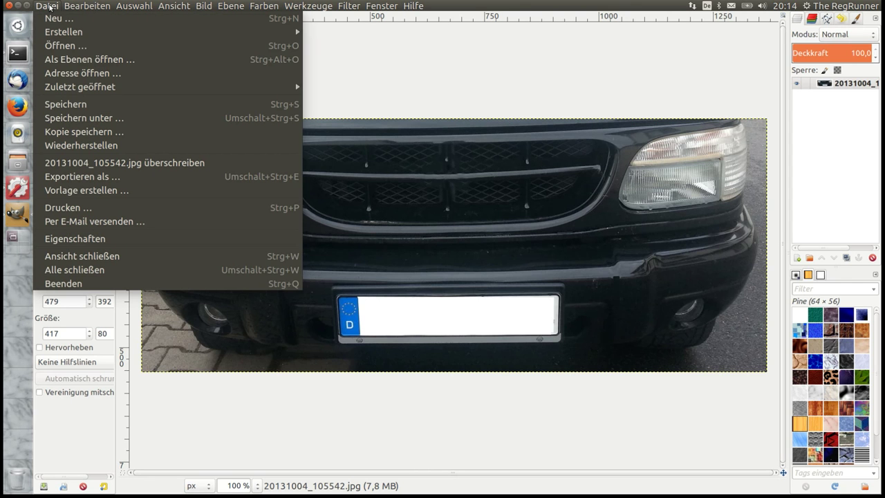
pyautogui.click(69, 104)
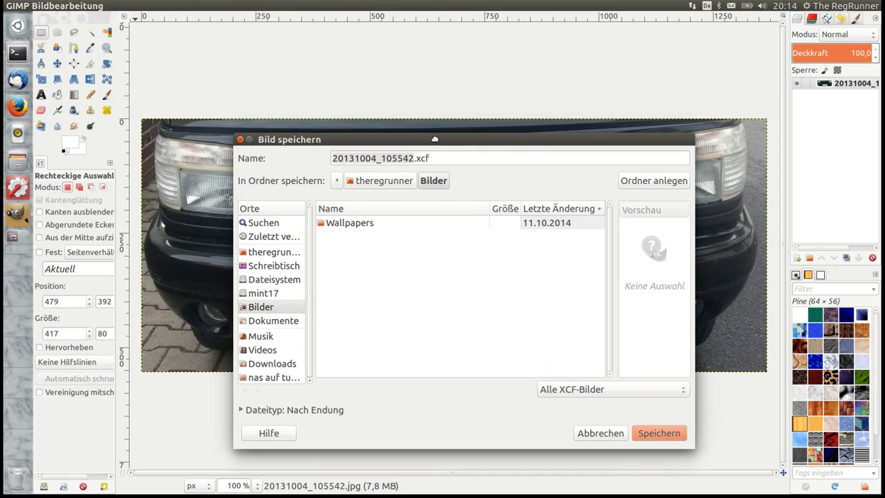
pyautogui.doubleClick(449, 159)
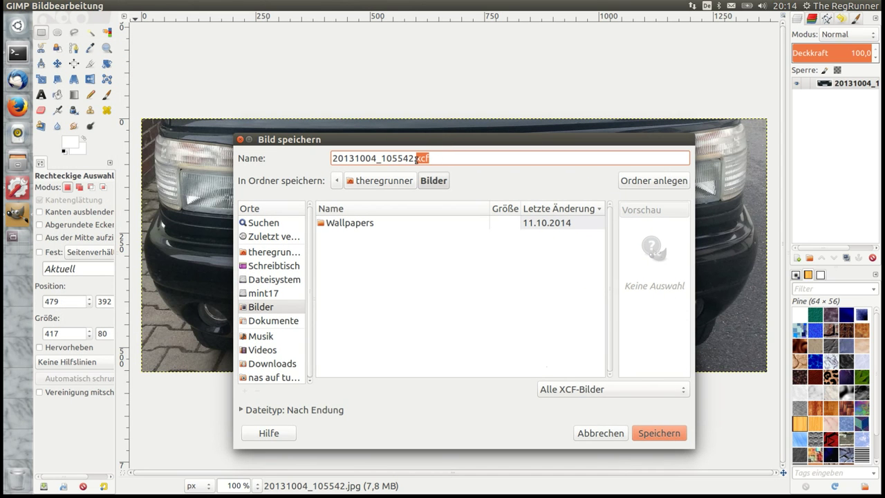
pyautogui.click(457, 158)
pyautogui.moveTo(445, 158); pyautogui.dragTo(416, 157)
pyautogui.click(439, 158)
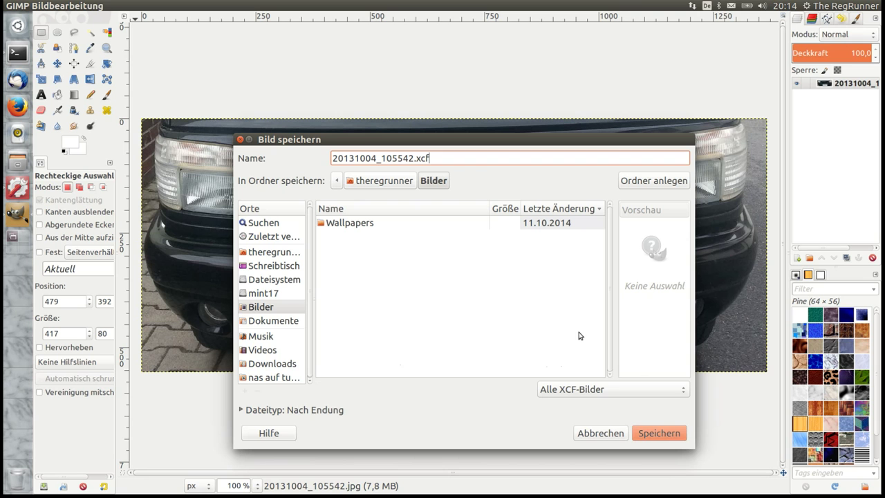
pyautogui.click(606, 433)
pyautogui.moveTo(49, 6)
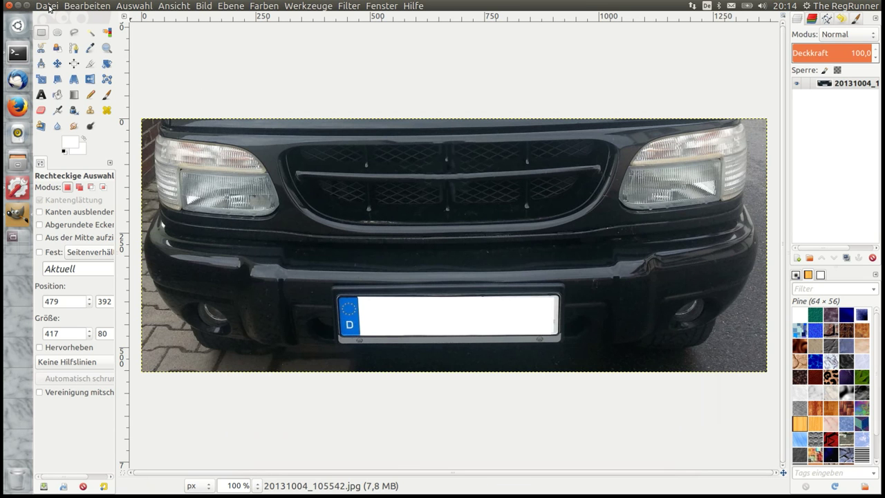
# In the export dialog, rename the file to autobörse.
pyautogui.click(47, 6)
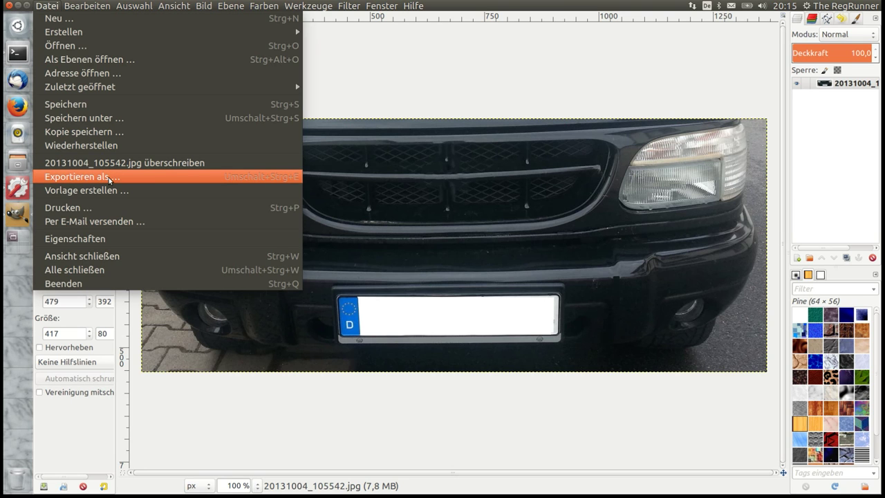
pyautogui.click(109, 177)
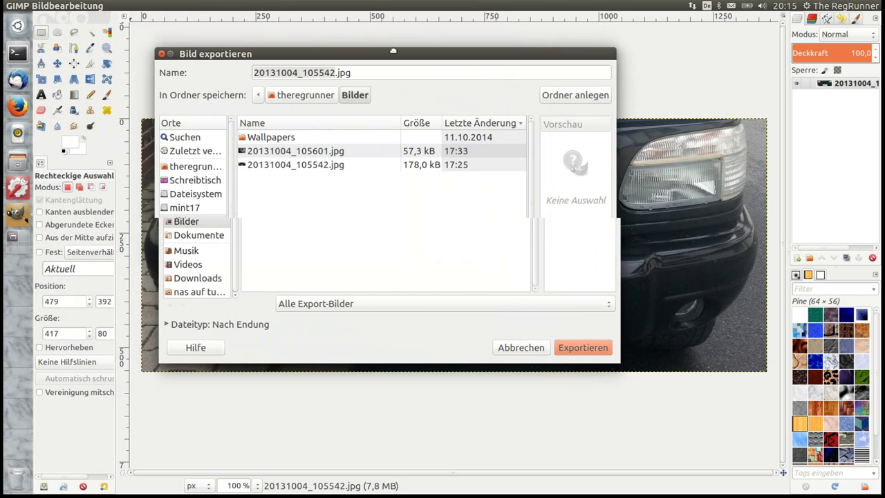
pyautogui.click(340, 73)
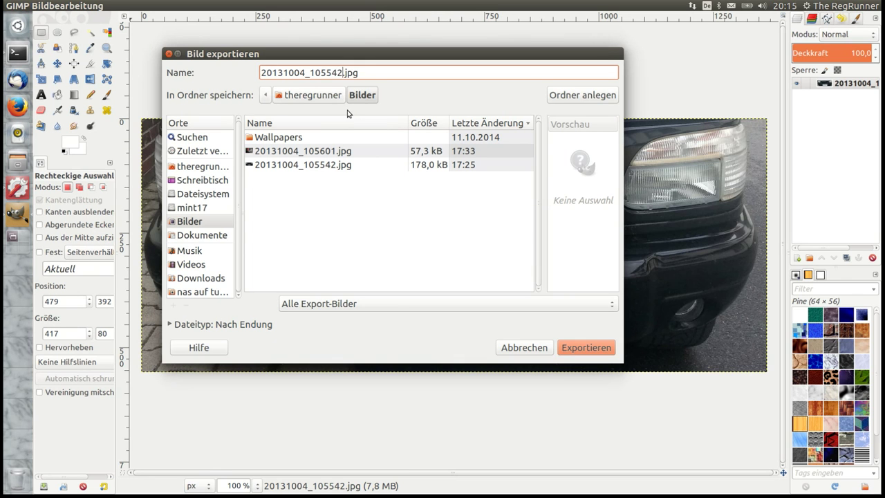
pyautogui.press('BackSpace')
pyautogui.press('BackSpace')
pyautogui.press('BackSpace')
pyautogui.press('BackSpace')
pyautogui.press('BackSpace')
pyautogui.press('BackSpace')
pyautogui.write('autoböre')
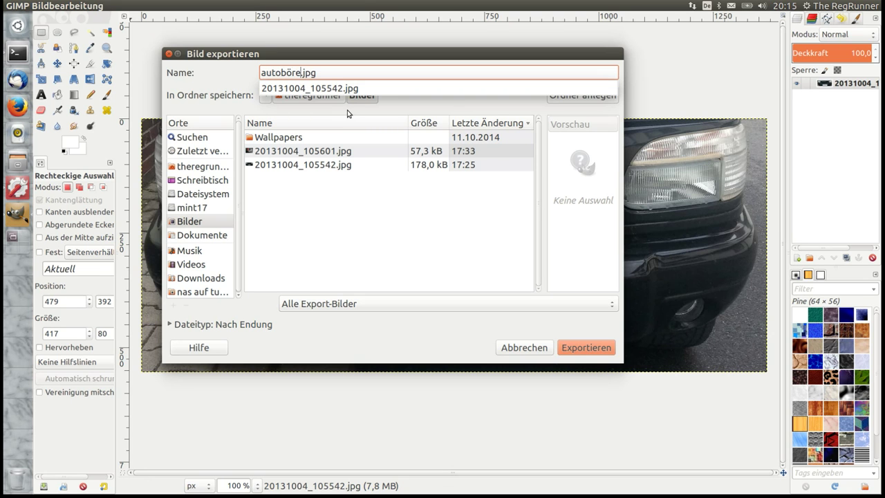
pyautogui.press('BackSpace')
pyautogui.write('se')
pyautogui.click(322, 55)
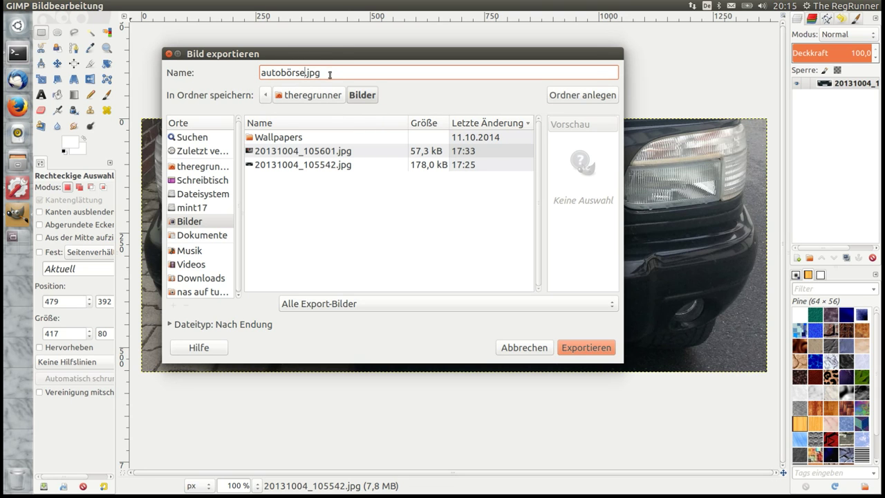
pyautogui.doubleClick(319, 72)
pyautogui.press('End')
# Choose PNG as the export file type, giving autobörse.png.
pyautogui.click(170, 324)
pyautogui.scroll(-2, 511, 332)
pyautogui.scroll(-1, 532, 328)
pyautogui.scroll(-3, 534, 327)
pyautogui.scroll(-3, 533, 325)
pyautogui.scroll(-2, 532, 325)
pyautogui.scroll(-1, 532, 325)
pyautogui.scroll(-3, 532, 325)
pyautogui.scroll(-1, 533, 323)
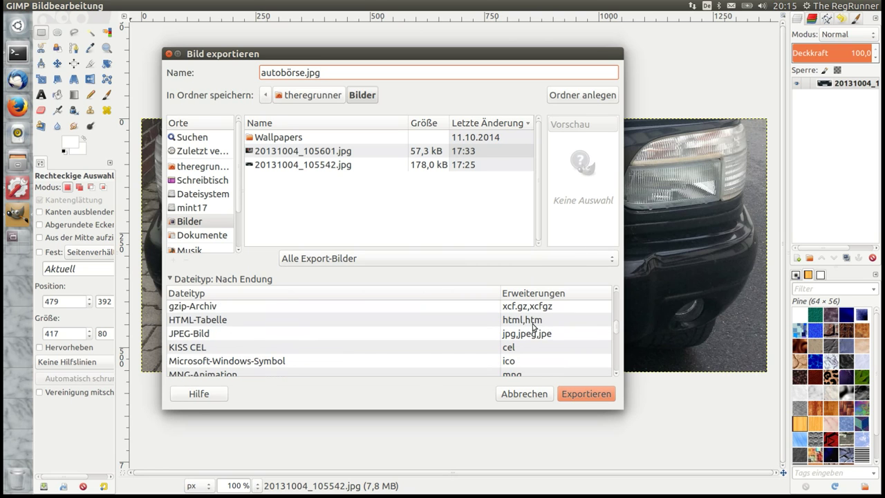
pyautogui.scroll(-2, 532, 324)
pyautogui.scroll(-3, 532, 324)
pyautogui.scroll(-1, 533, 323)
pyautogui.scroll(-2, 532, 324)
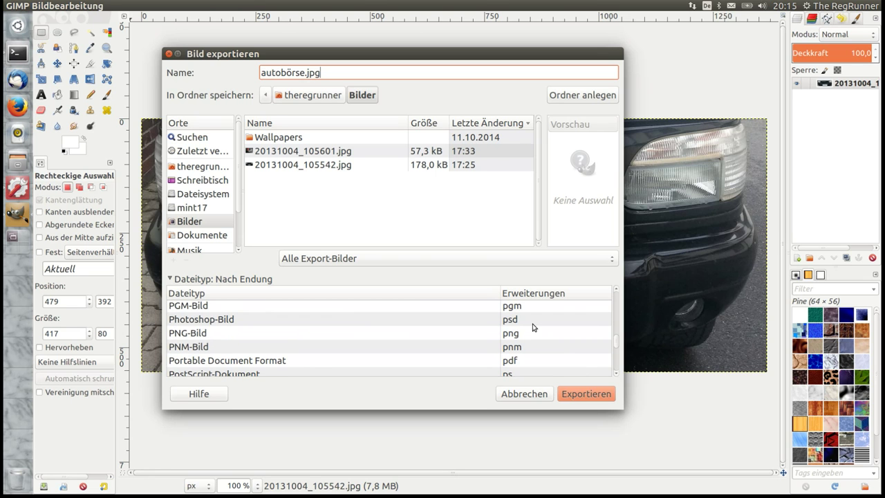
pyautogui.click(399, 336)
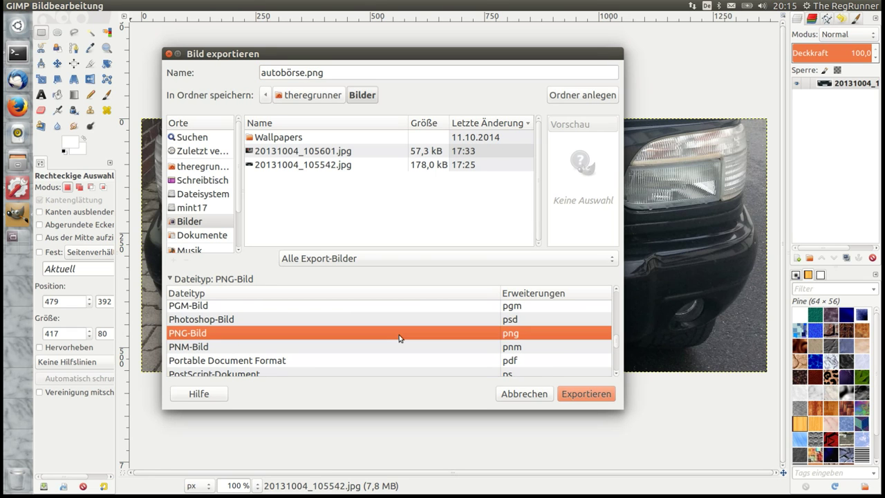
pyautogui.moveTo(340, 73); pyautogui.dragTo(308, 74)
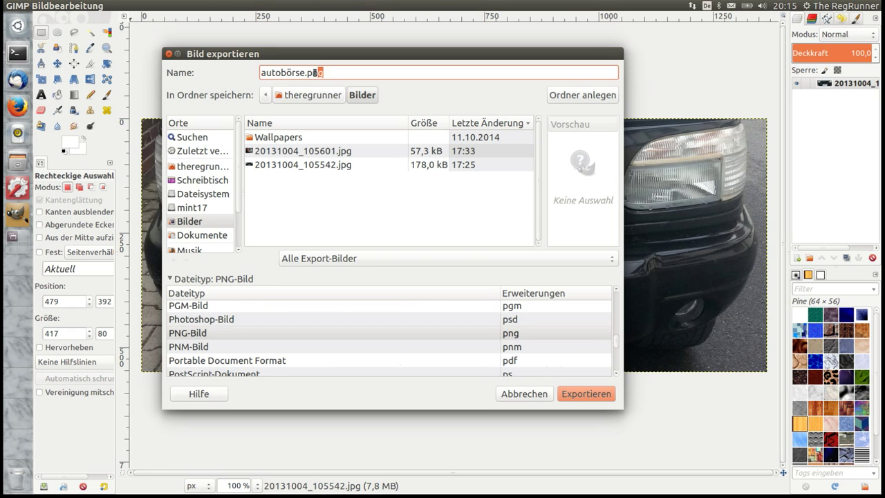
pyautogui.click(335, 73)
# Export autobörse.png to Bilder with PNG compression level 9.
pyautogui.click(589, 396)
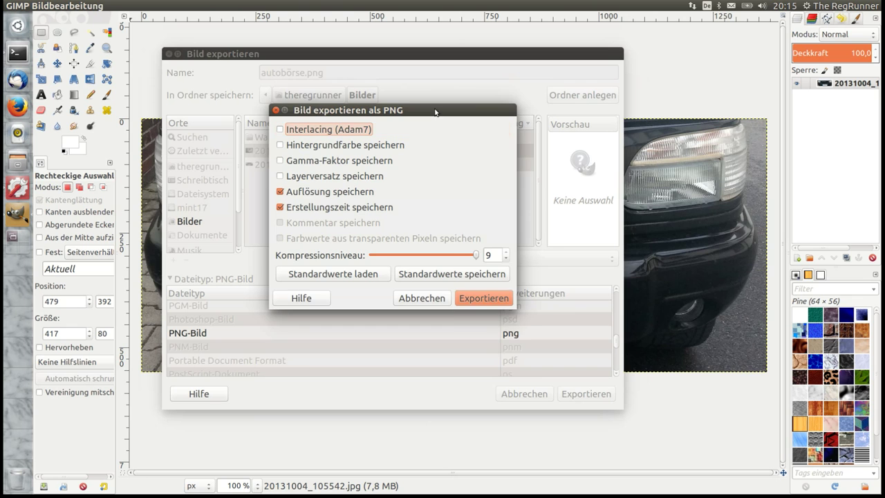
pyautogui.moveTo(441, 110); pyautogui.dragTo(439, 148)
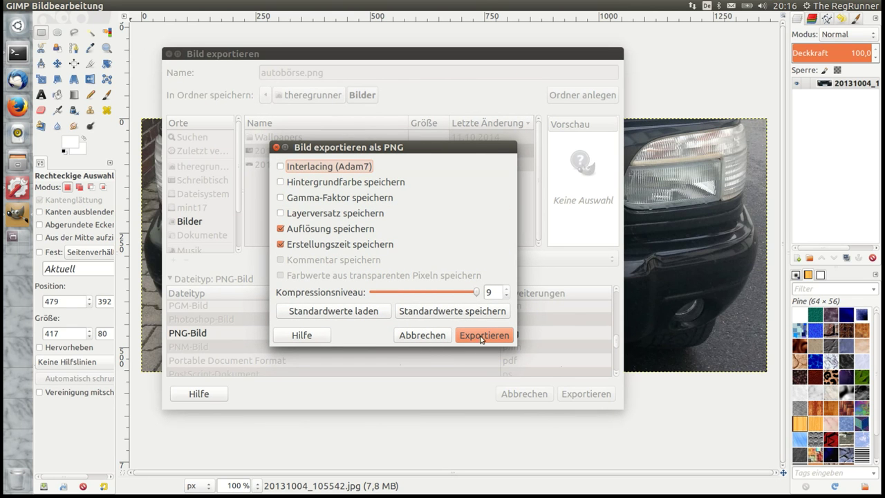
pyautogui.click(482, 337)
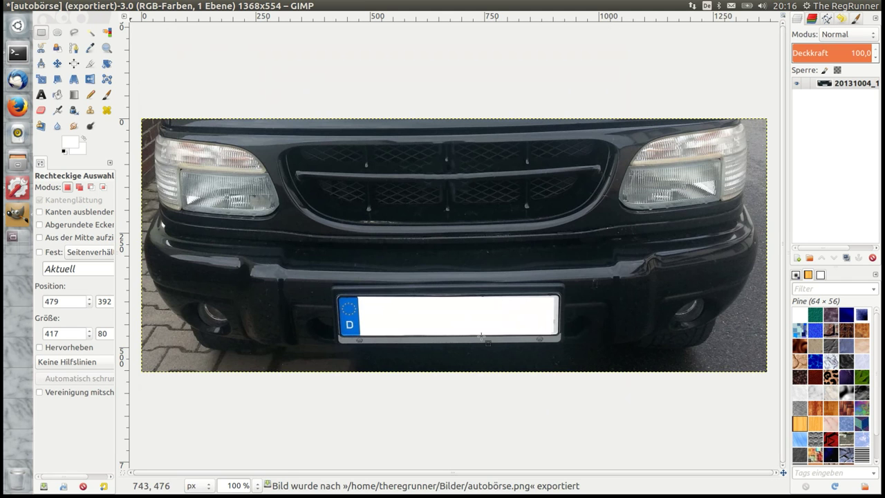
pyautogui.moveTo(74, 5)
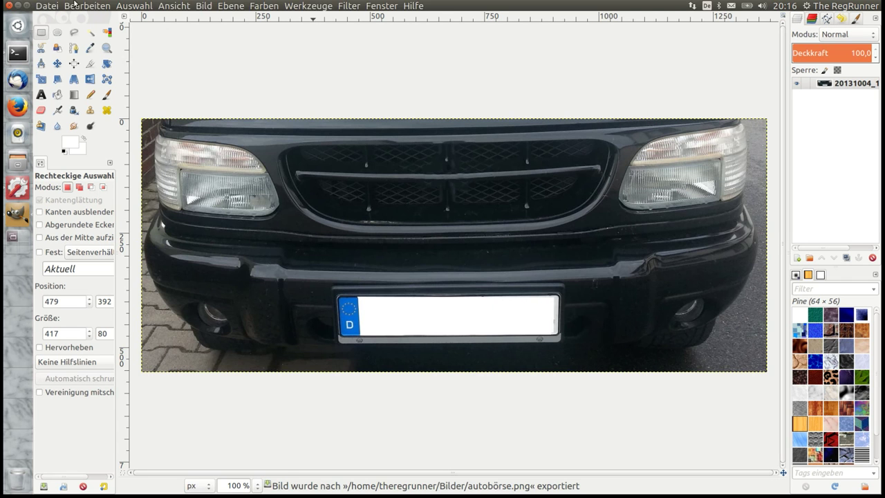
# Cancel quitting, save the project as autobörse.xcf in Dokumente, then close GIMP.
pyautogui.click(9, 6)
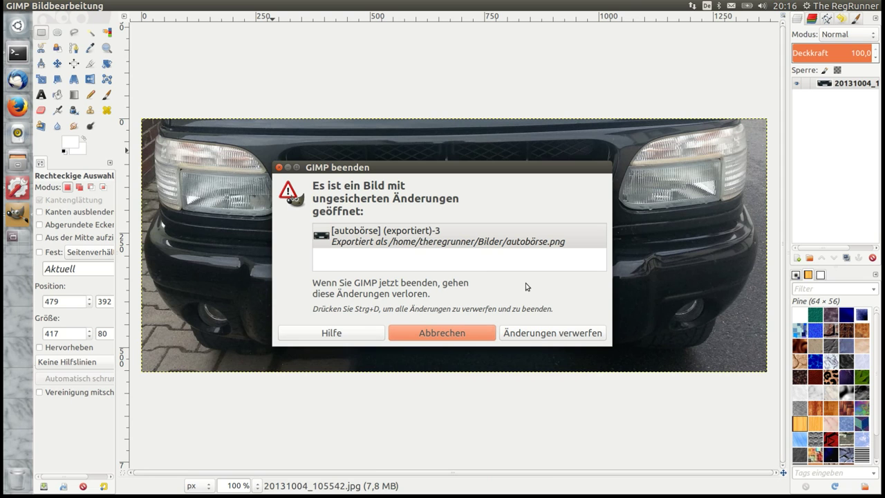
pyautogui.click(429, 334)
pyautogui.click(47, 6)
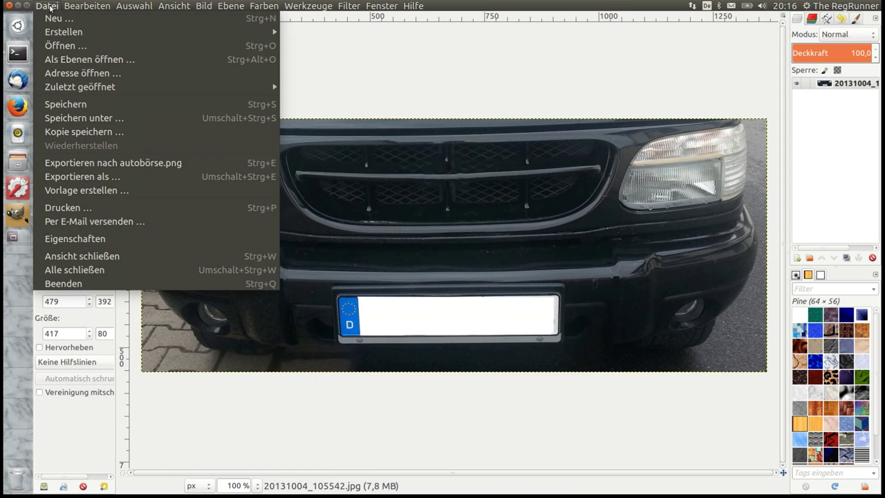
pyautogui.click(80, 104)
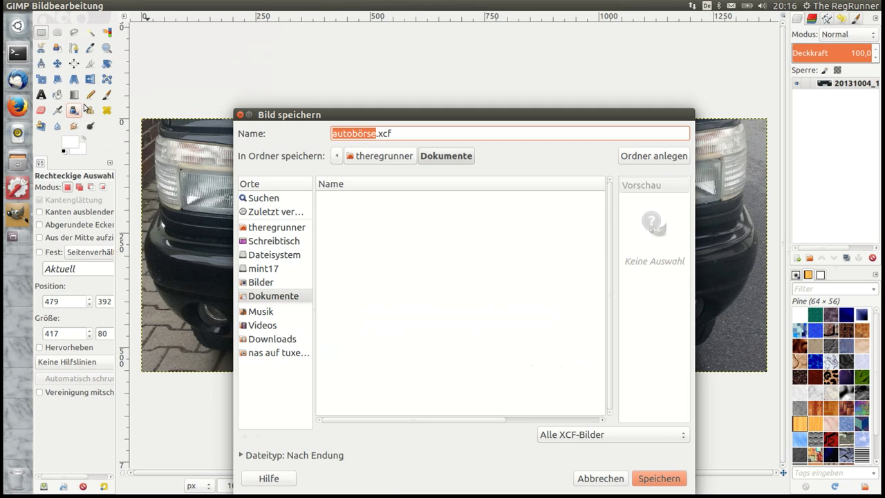
pyautogui.click(657, 479)
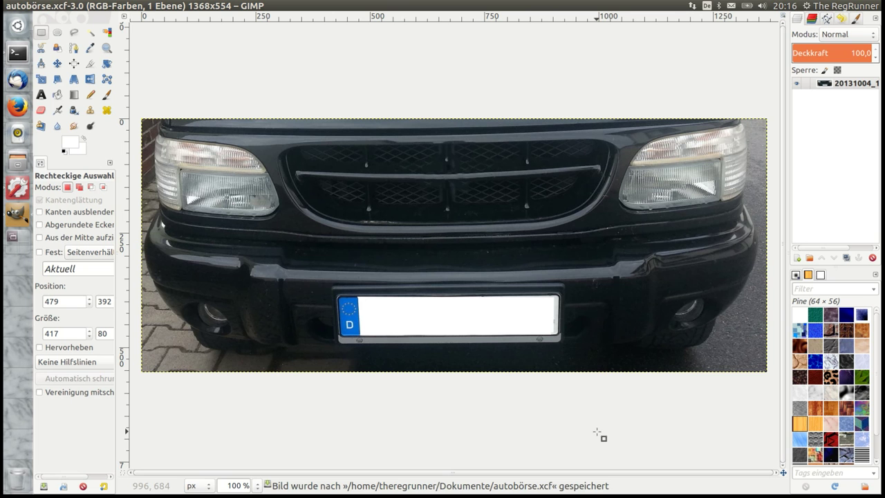
pyautogui.moveTo(55, 5)
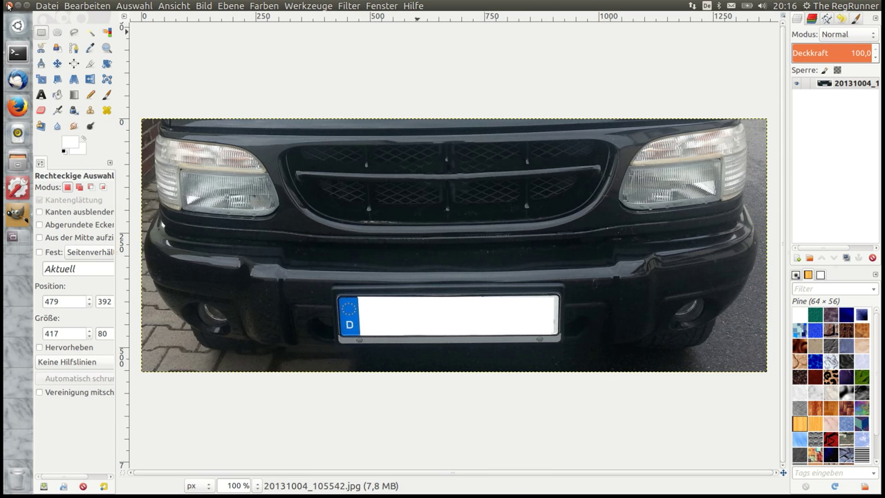
pyautogui.click(8, 6)
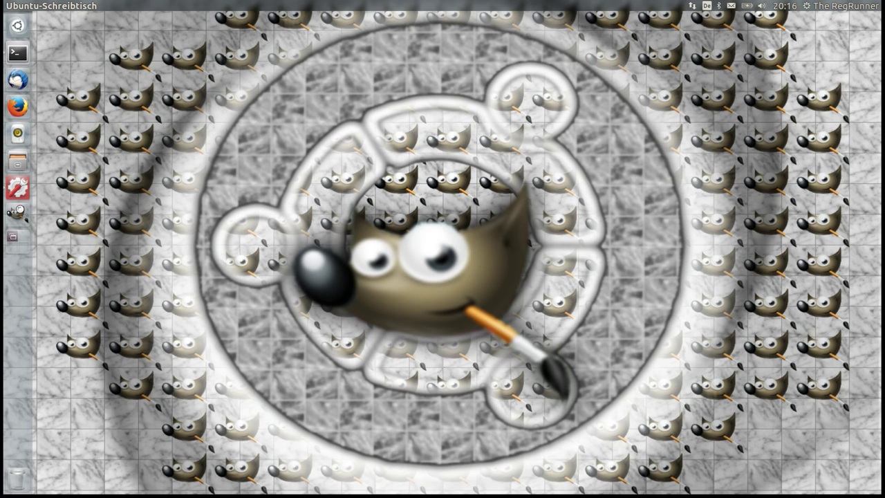
# Relaunch GIMP and open 20131004_105601.jpg from Bilder via Datei > Öffnen.
pyautogui.click(18, 212)
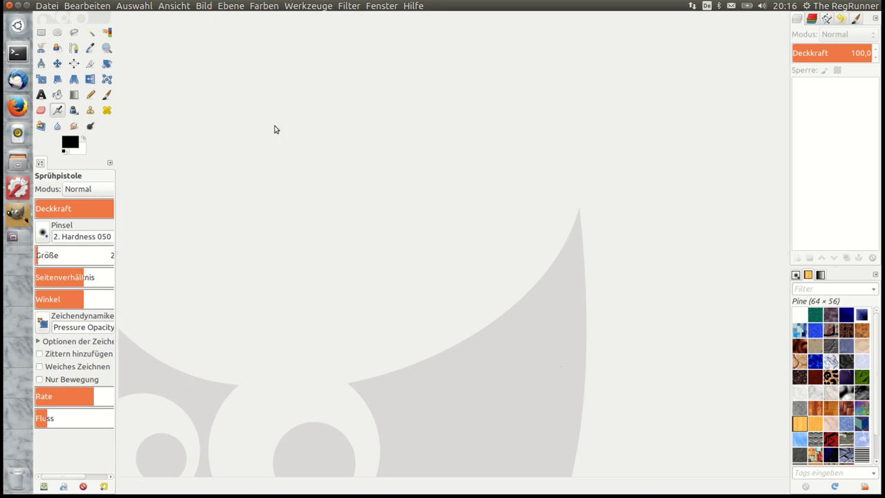
pyautogui.click(47, 6)
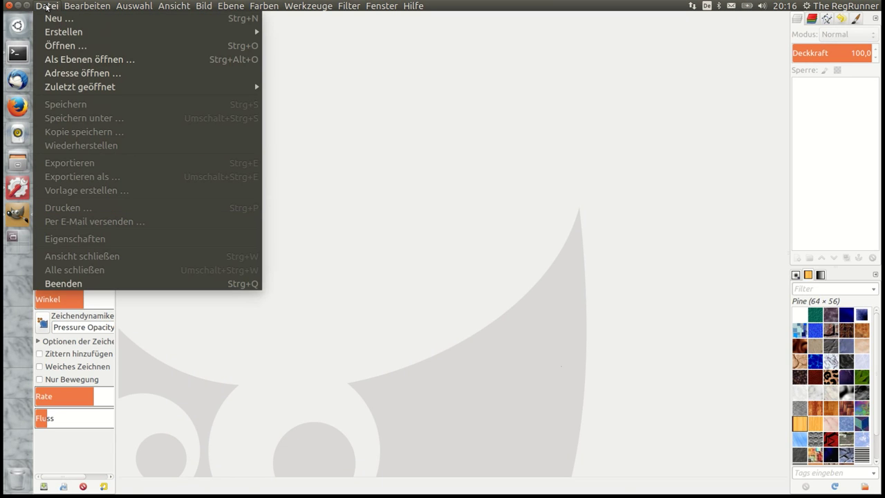
pyautogui.click(64, 47)
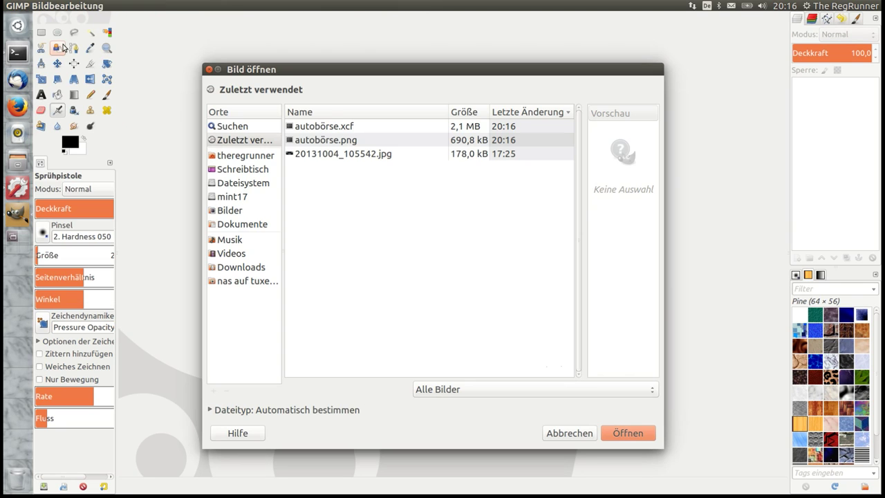
pyautogui.click(339, 154)
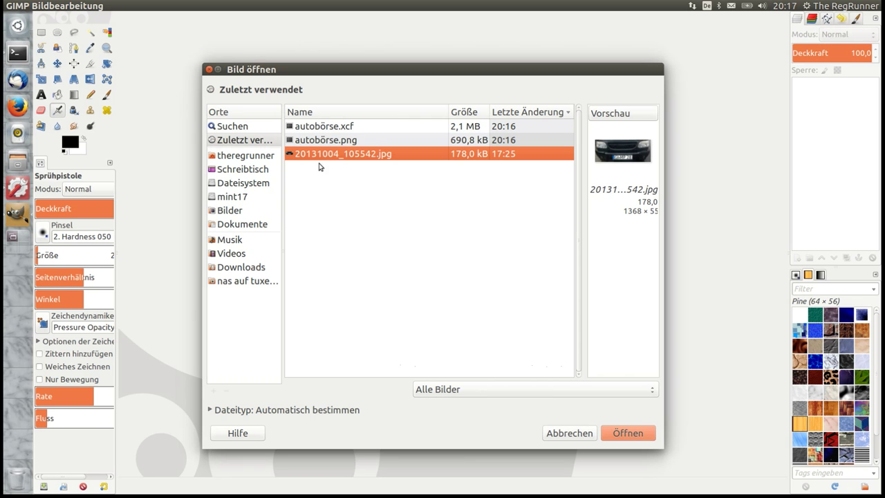
pyautogui.click(229, 213)
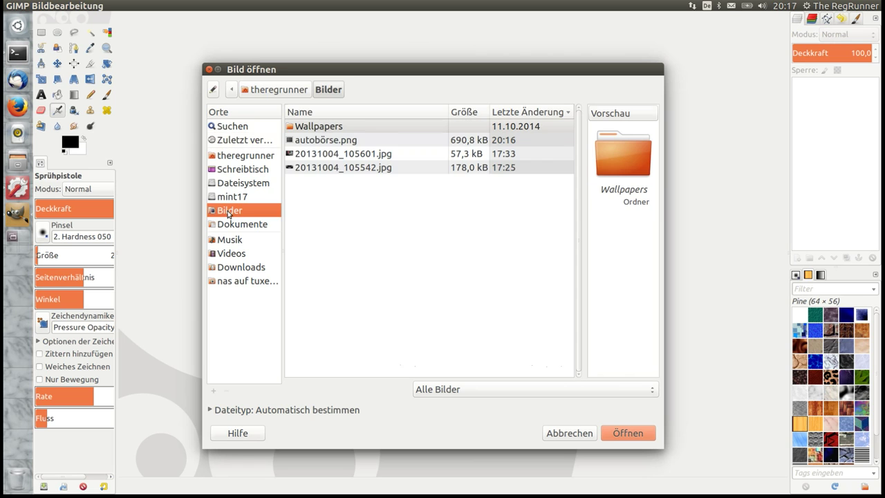
pyautogui.click(357, 168)
pyautogui.click(354, 159)
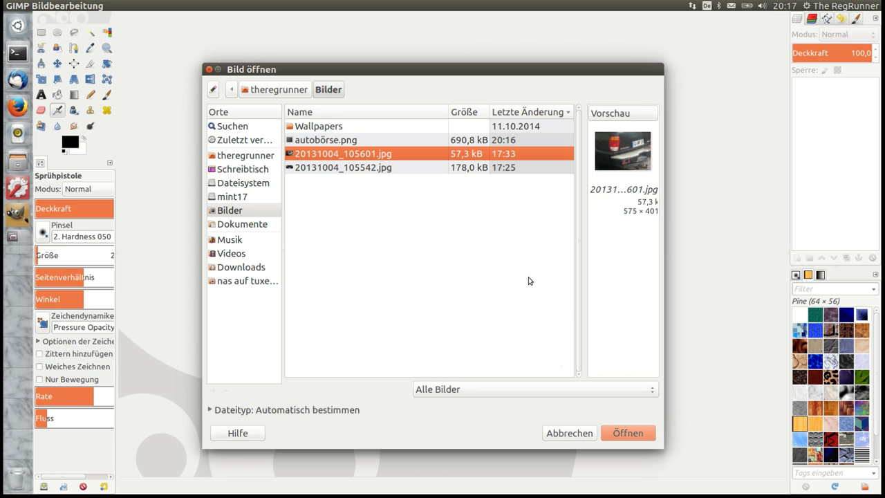
pyautogui.click(634, 433)
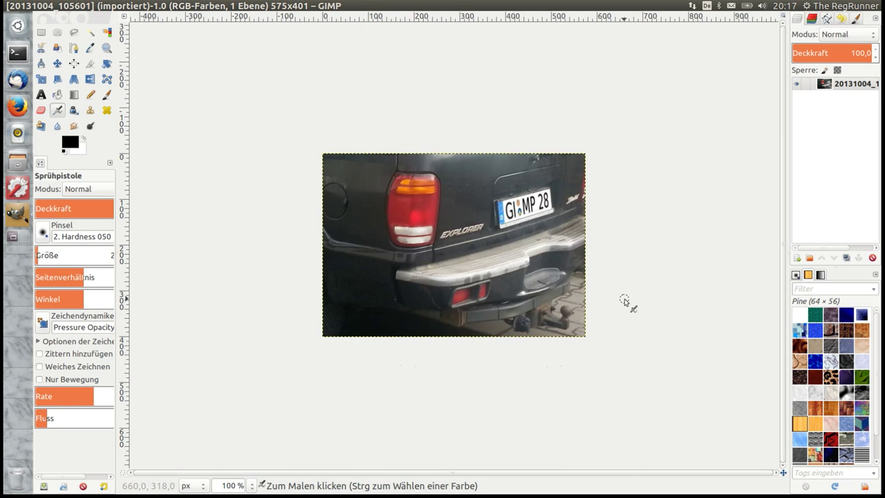
# Zoom the rear-view photo in to about 550% on the licence plate.
pyautogui.press('ctrl')
pyautogui.press('+')
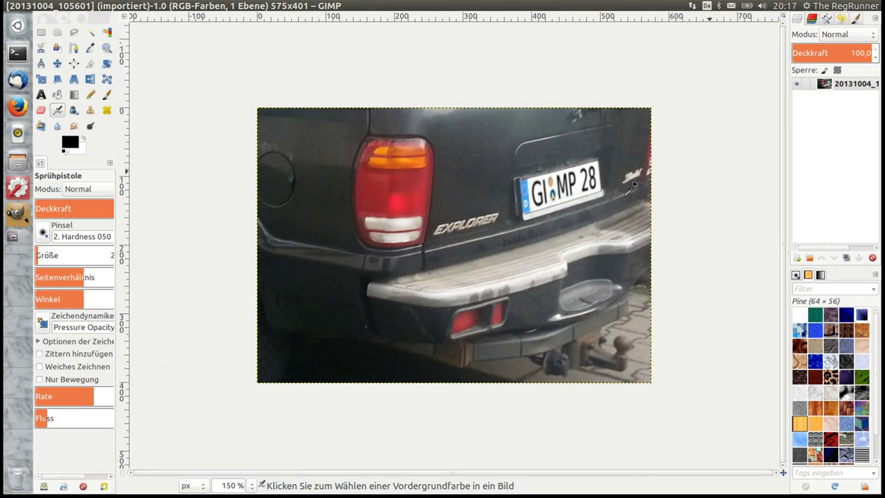
pyautogui.press('+')
pyautogui.scroll(2, 672, 118)
pyautogui.scroll(1, 672, 118)
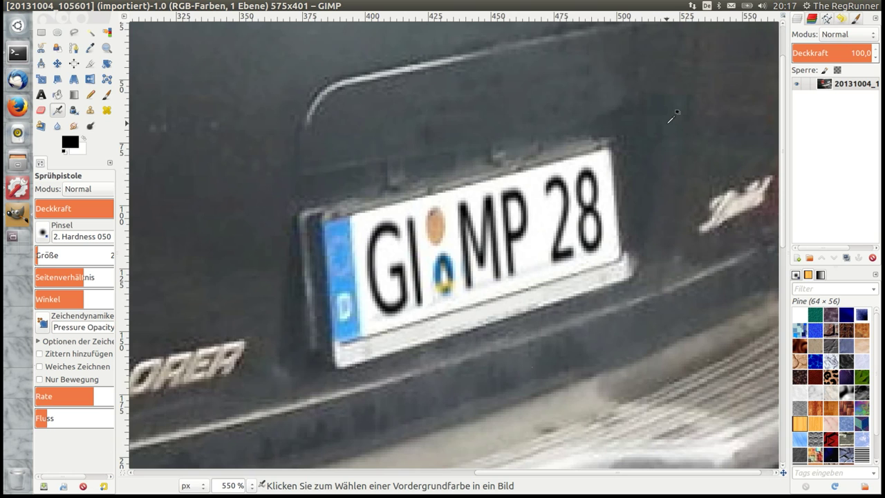
pyautogui.scroll(-2, 672, 118)
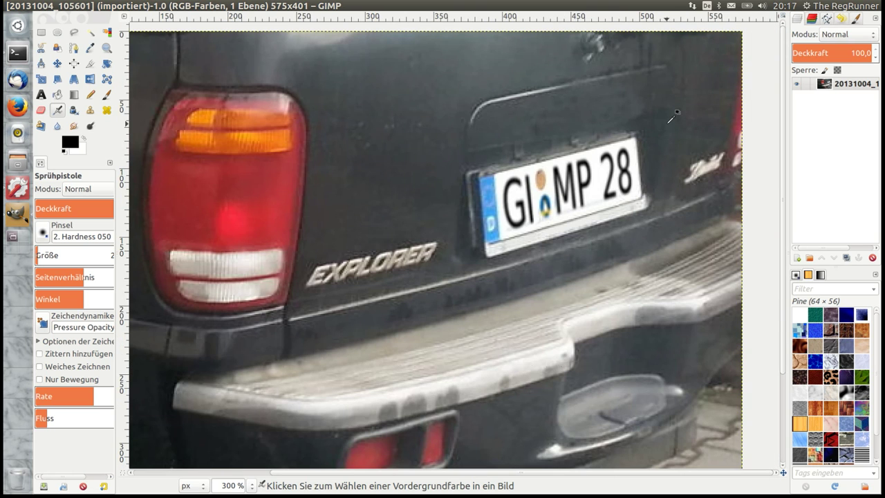
pyautogui.scroll(1, 671, 119)
pyautogui.scroll(1, 669, 123)
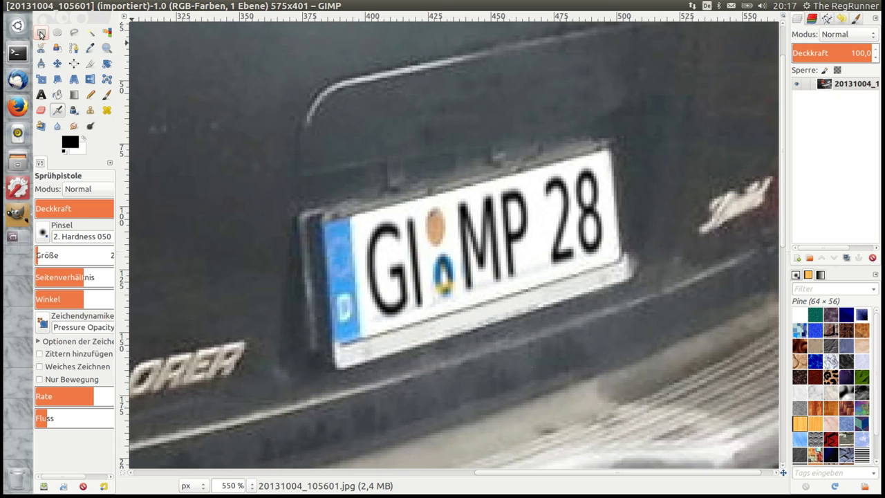
# Draw a rectangle selection around the plate, then clear it with Auswahl > Nichts.
pyautogui.click(41, 32)
pyautogui.moveTo(297, 164); pyautogui.dragTo(653, 324)
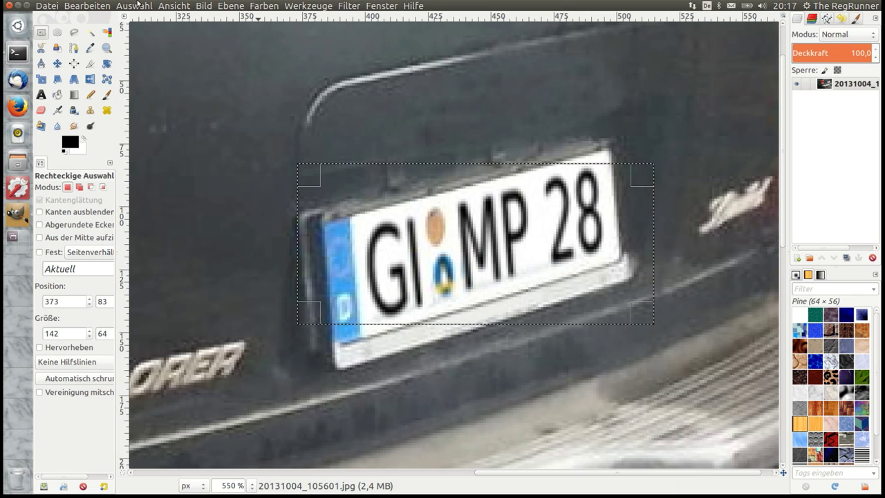
pyautogui.click(133, 6)
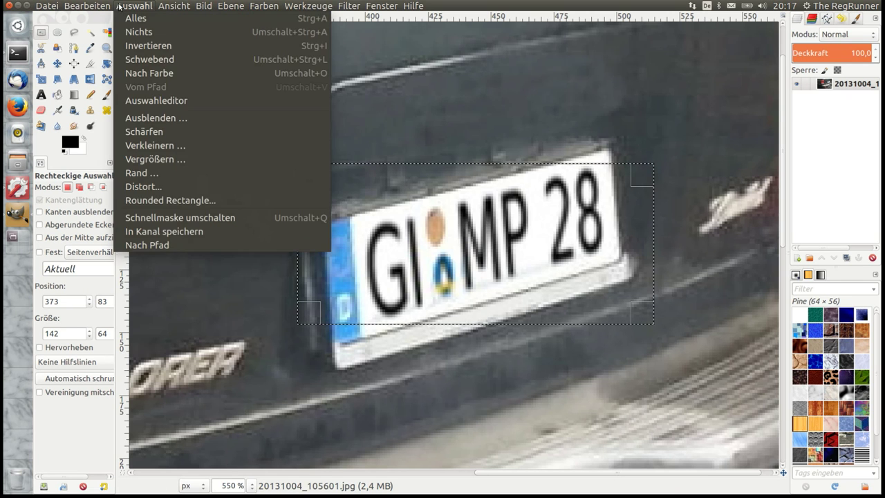
pyautogui.click(142, 36)
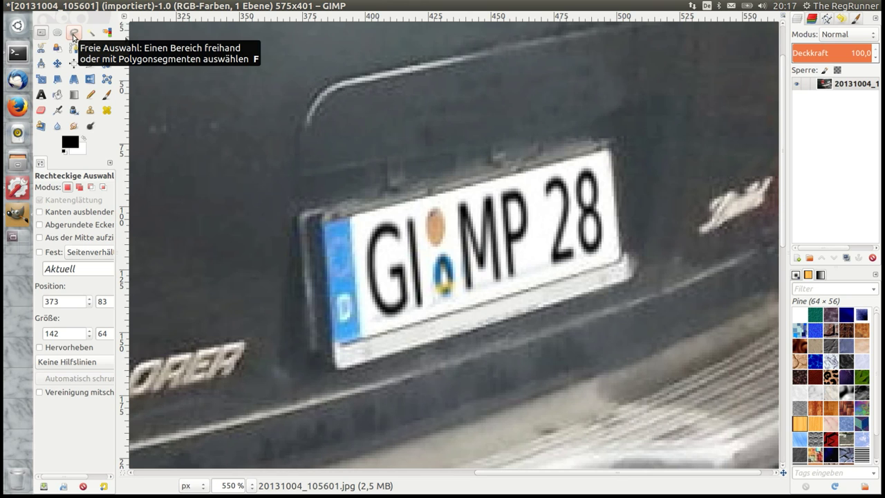
# Trace a four-corner free-select polygon around the plate's white lettering area, excluding the blue strip.
pyautogui.click(73, 36)
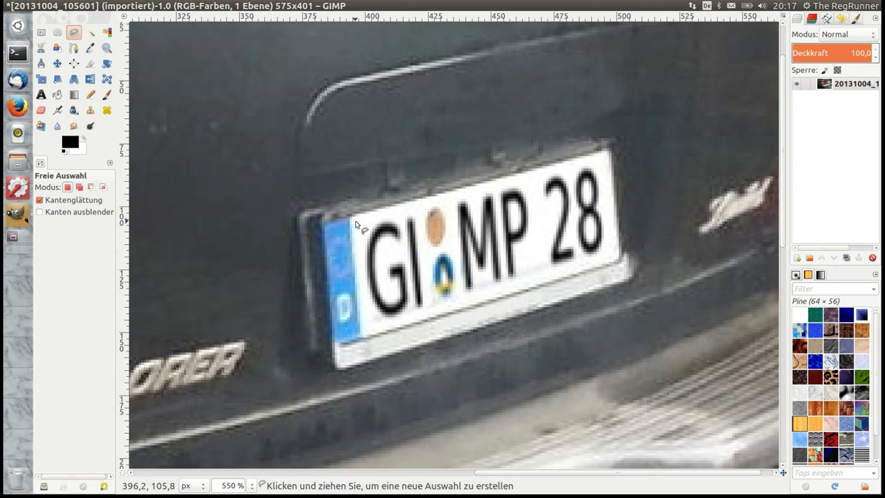
pyautogui.click(355, 221)
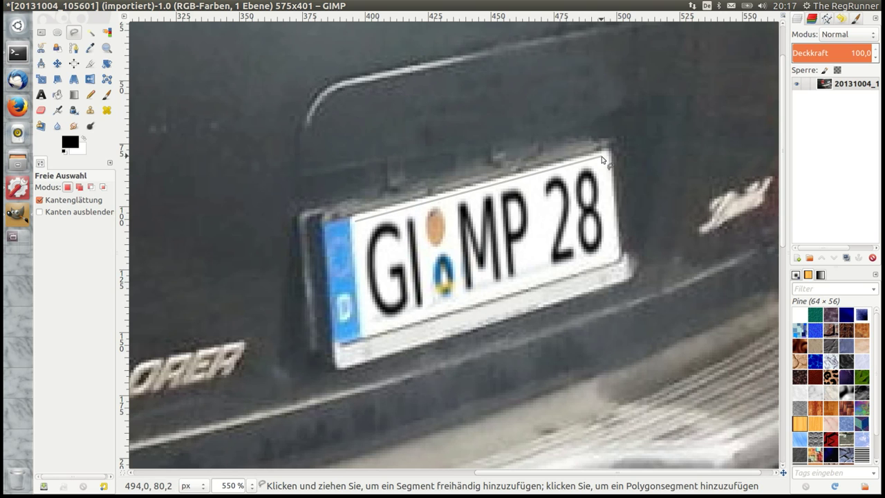
pyautogui.click(602, 161)
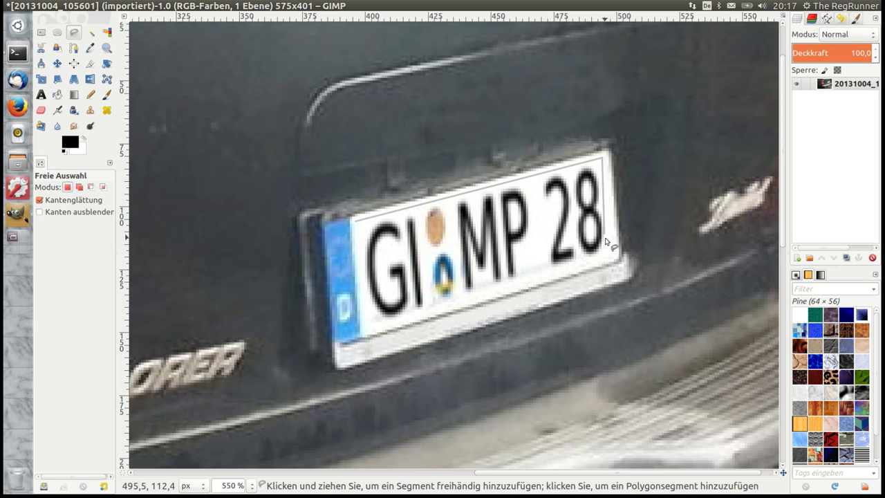
pyautogui.click(610, 255)
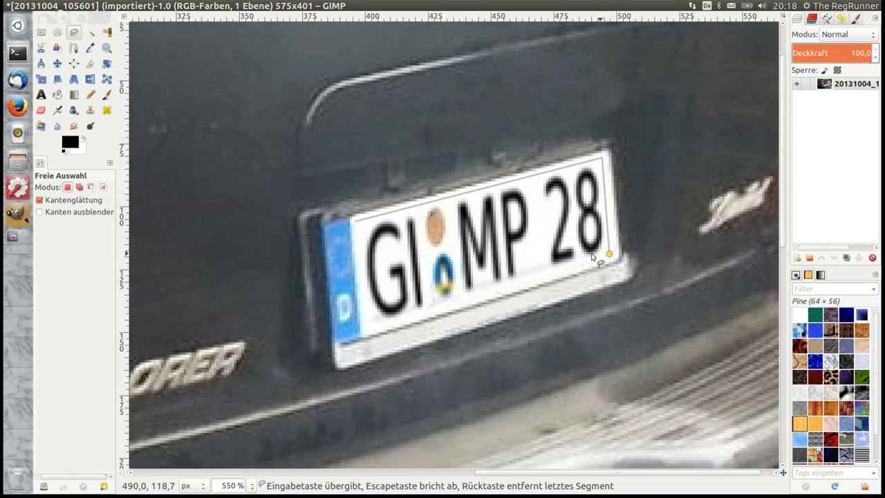
pyautogui.click(365, 333)
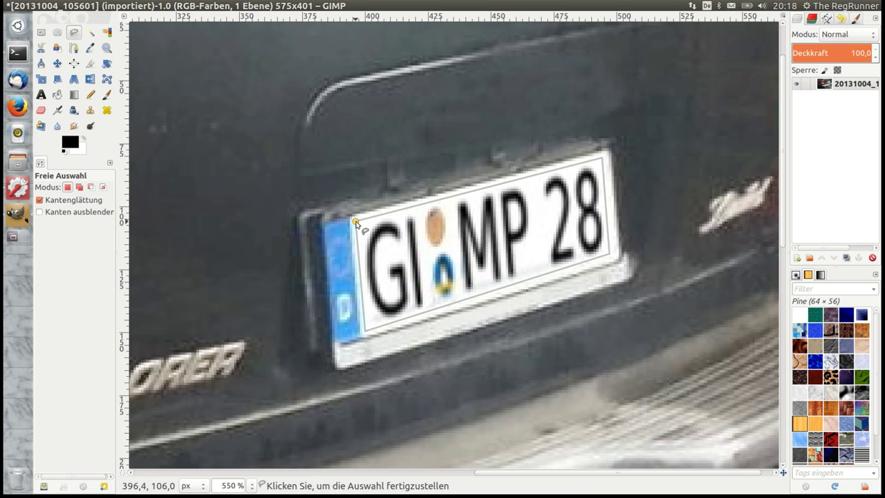
pyautogui.click(354, 221)
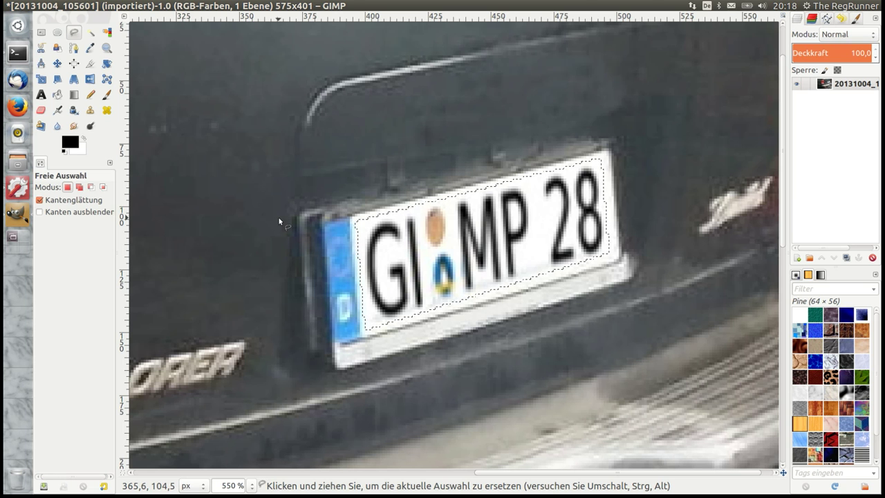
pyautogui.keyDown('ctrl'); pyautogui.scroll(2, 341, 216); pyautogui.keyUp('ctrl')
pyautogui.keyDown('ctrl'); pyautogui.scroll(1, 342, 216); pyautogui.keyUp('ctrl')
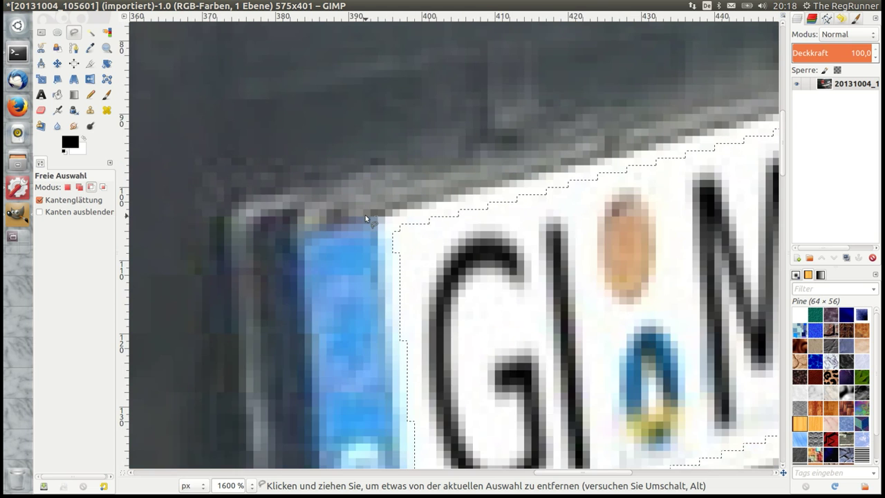
pyautogui.keyDown('ctrl'); pyautogui.scroll(-3, 365, 215); pyautogui.keyUp('ctrl')
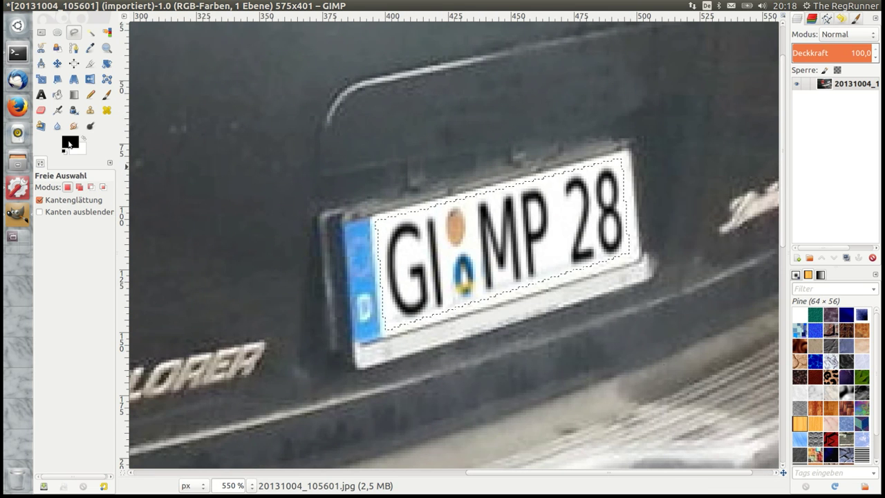
# Replace the ffffff foreground colour with fdfdfd, picked from the plate with the pipette.
pyautogui.click(69, 143)
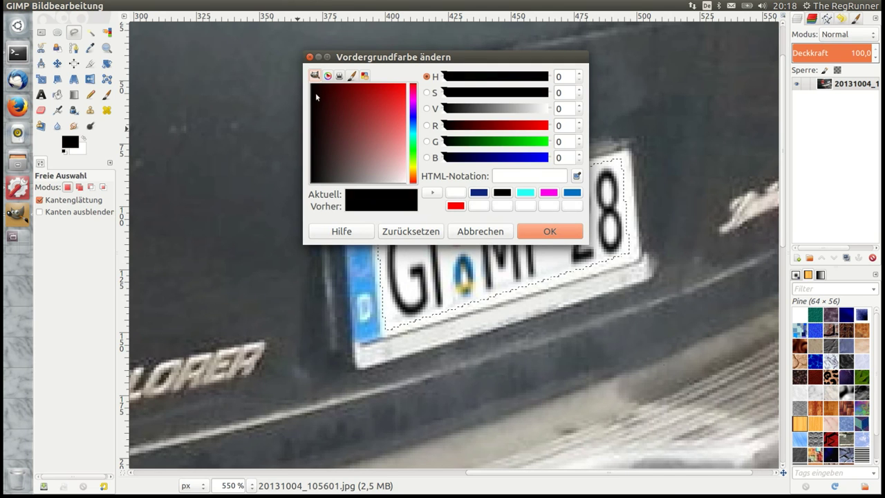
pyautogui.moveTo(315, 95); pyautogui.dragTo(311, 84)
pyautogui.moveTo(528, 177); pyautogui.dragTo(489, 177)
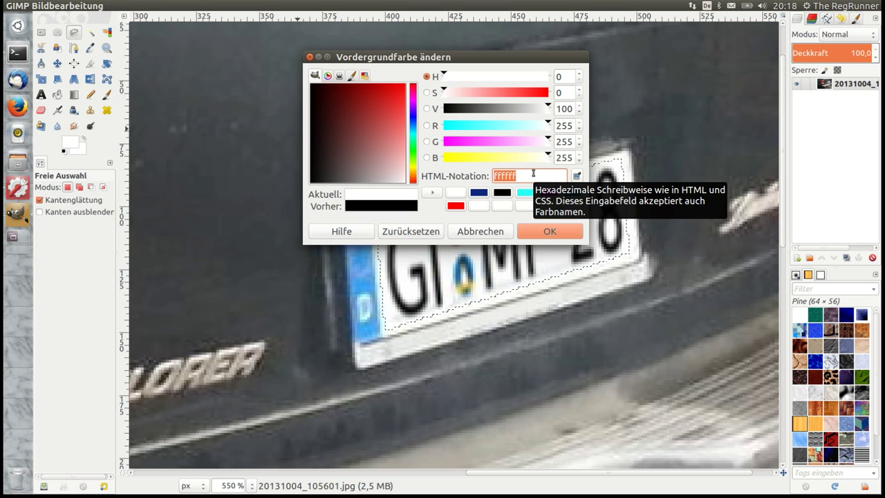
pyautogui.click(533, 174)
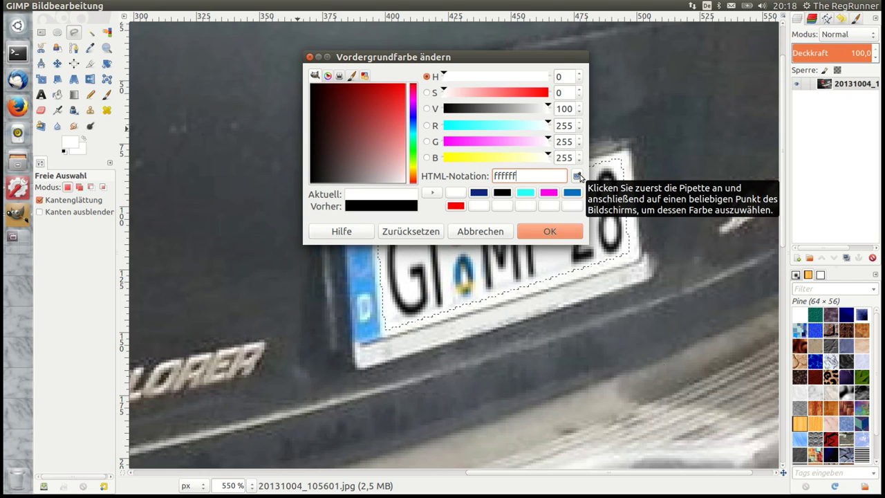
pyautogui.click(578, 176)
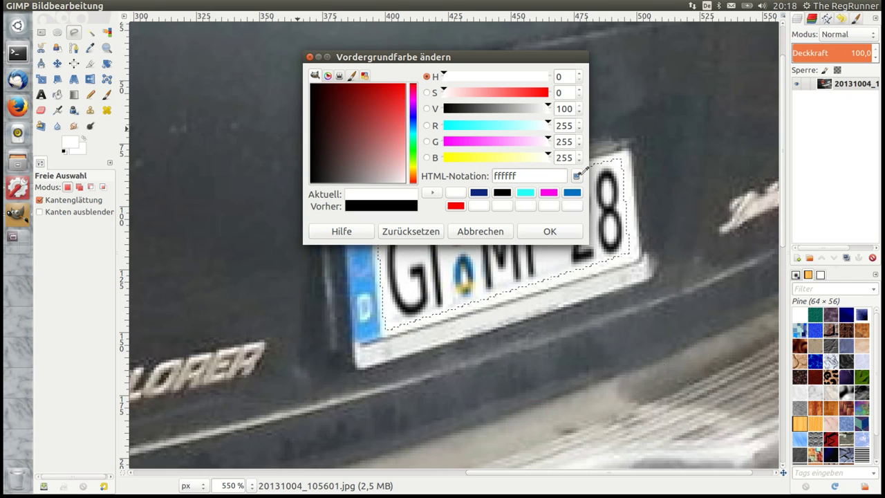
pyautogui.click(620, 168)
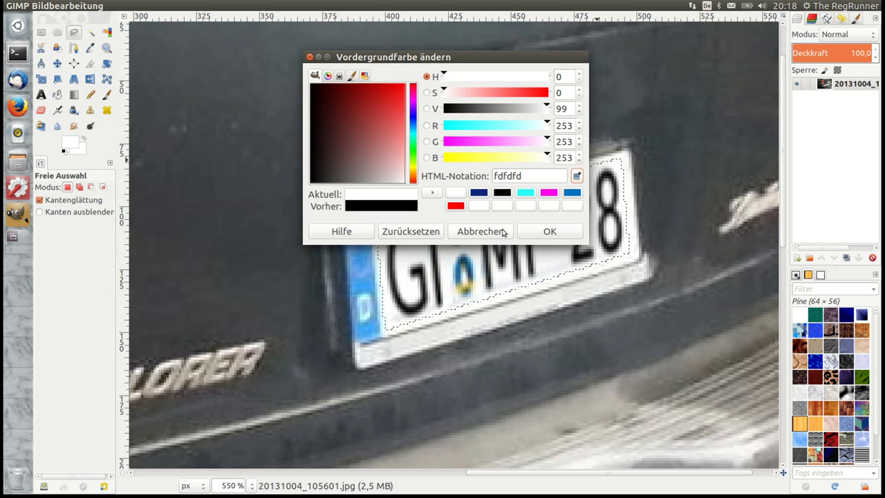
pyautogui.click(548, 234)
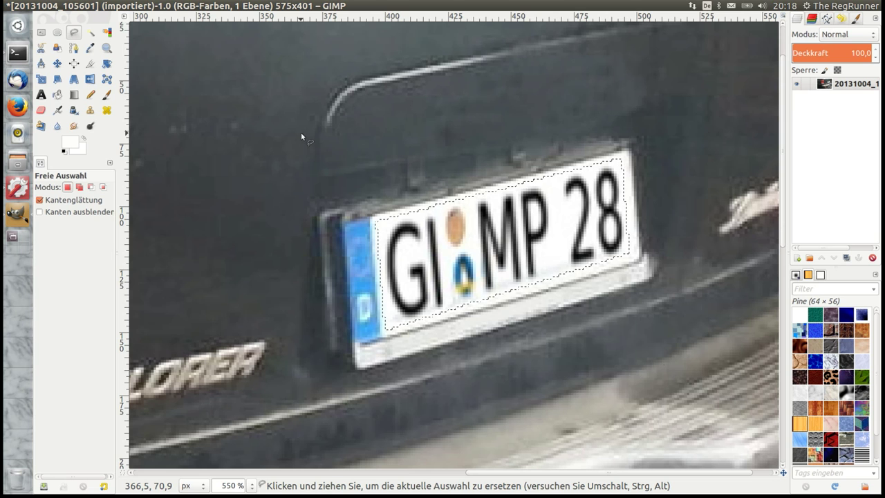
# Fill the plate selection with the near-white foreground, deselect, and zoom back out to 200%.
pyautogui.hotkey('ctrl', ',')
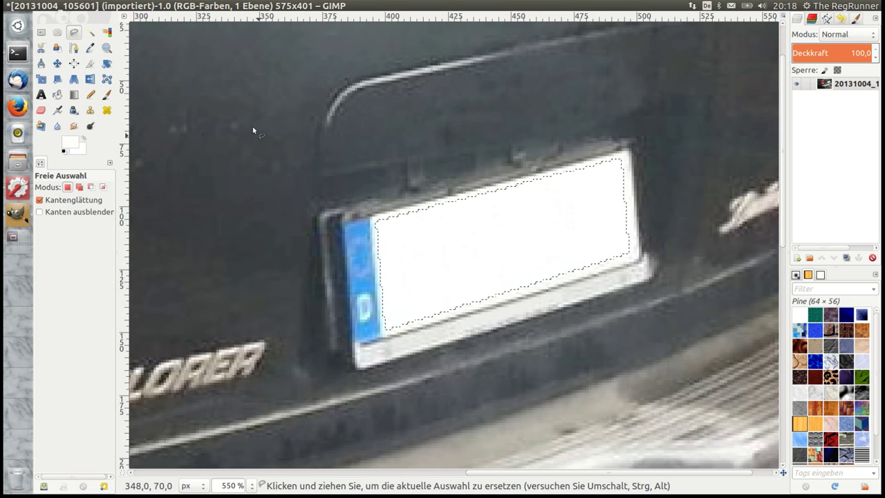
pyautogui.click(134, 5)
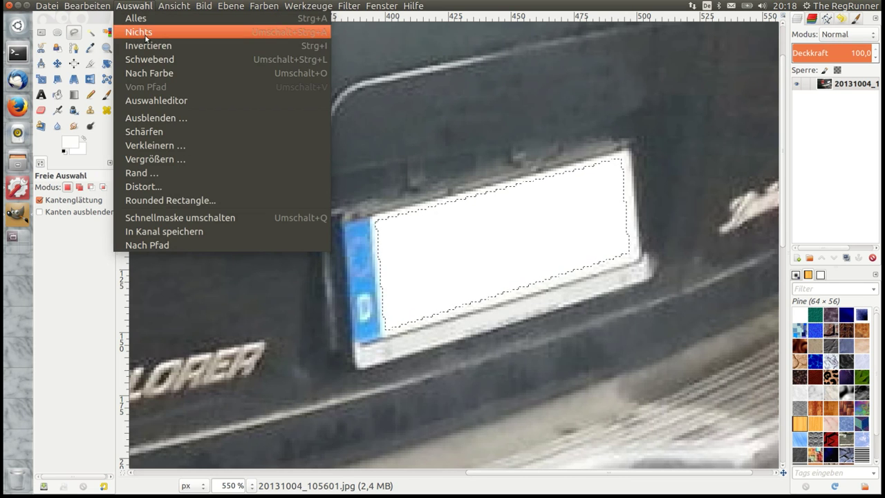
pyautogui.click(141, 32)
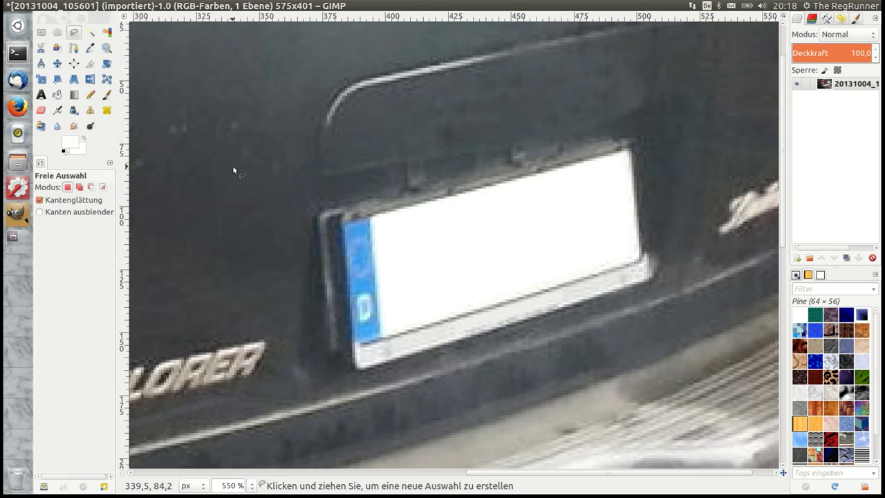
pyautogui.scroll(-3, 235, 173)
pyautogui.scroll(-2, 235, 173)
pyautogui.scroll(1, 513, 212)
pyautogui.scroll(1, 514, 212)
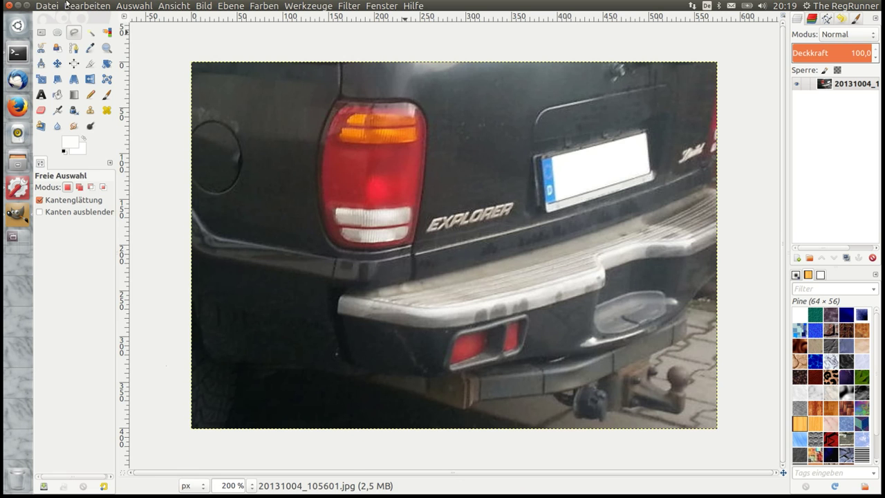
# Export as 20131004_105601aaaaaaaa.jpg at JPEG quality 90, then quit GIMP discarding changes.
pyautogui.click(48, 6)
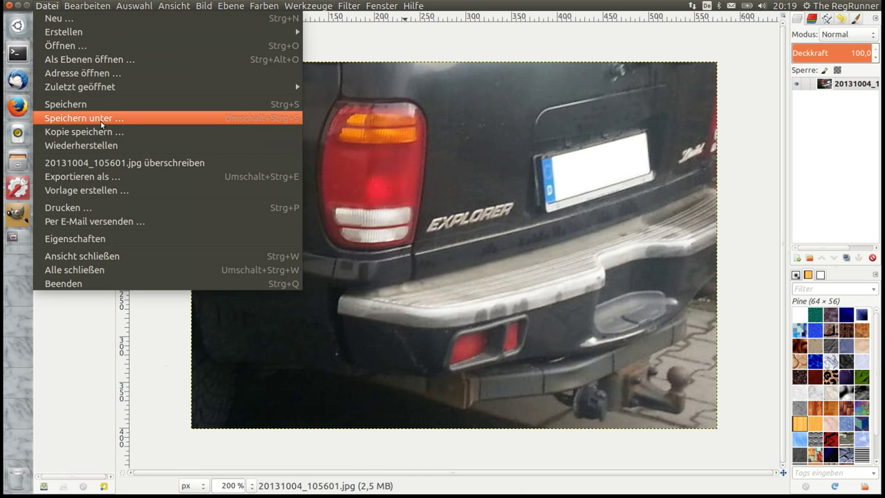
pyautogui.click(117, 176)
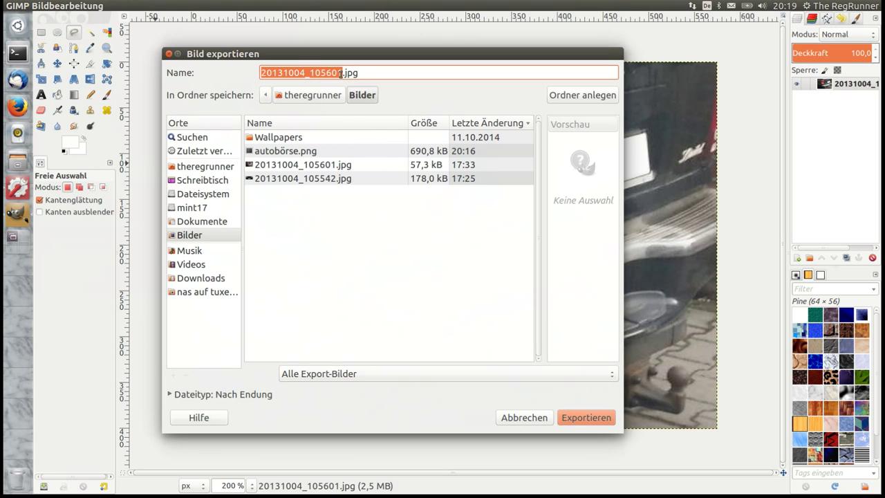
pyautogui.click(342, 74)
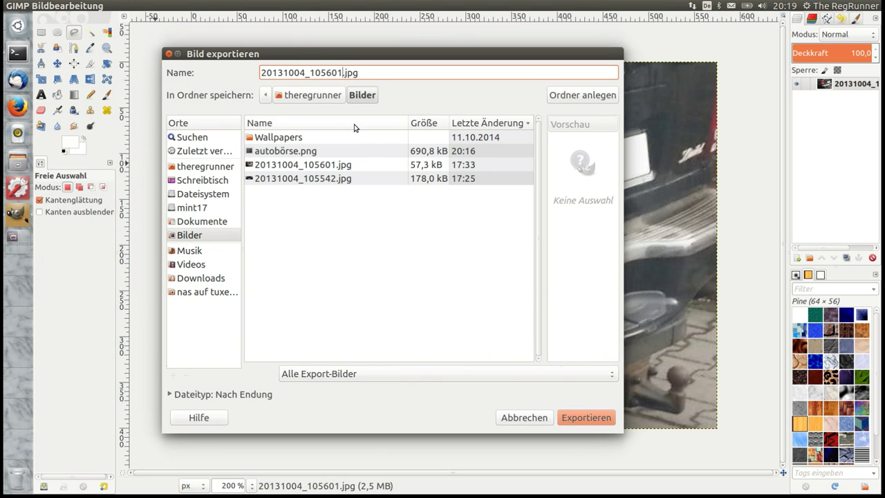
pyautogui.write('aaaaaaaa')
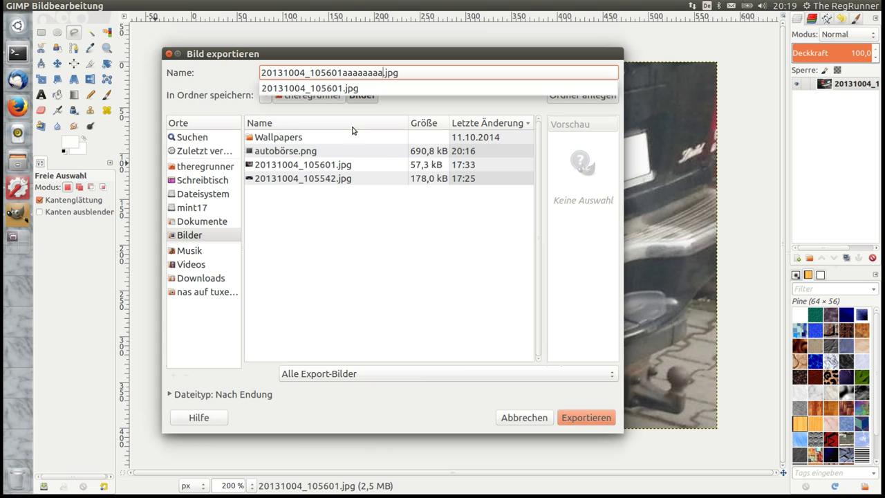
pyautogui.click(322, 53)
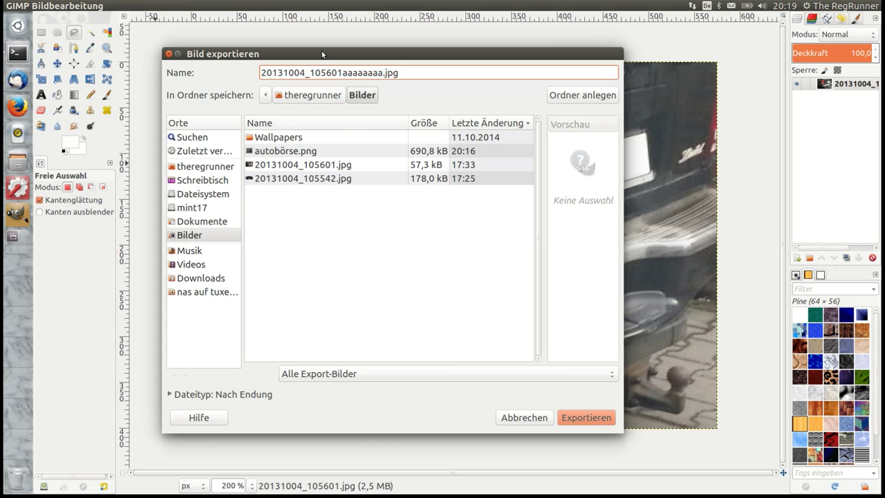
pyautogui.click(592, 419)
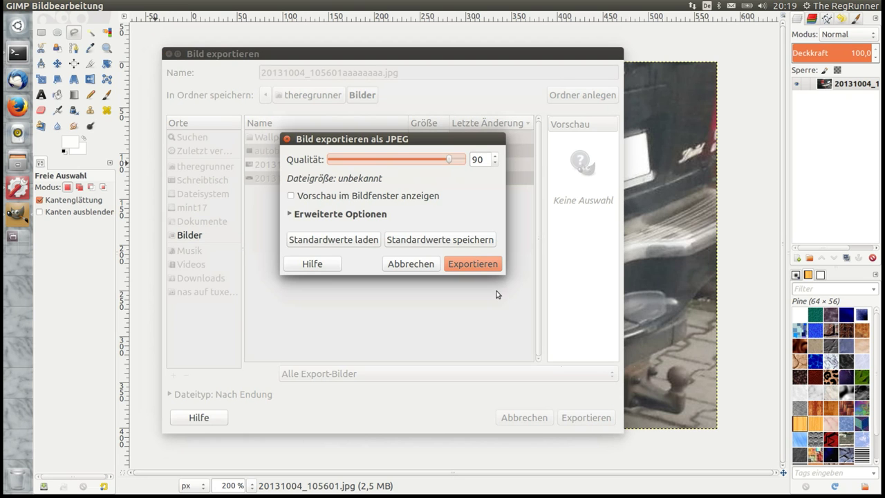
pyautogui.click(471, 264)
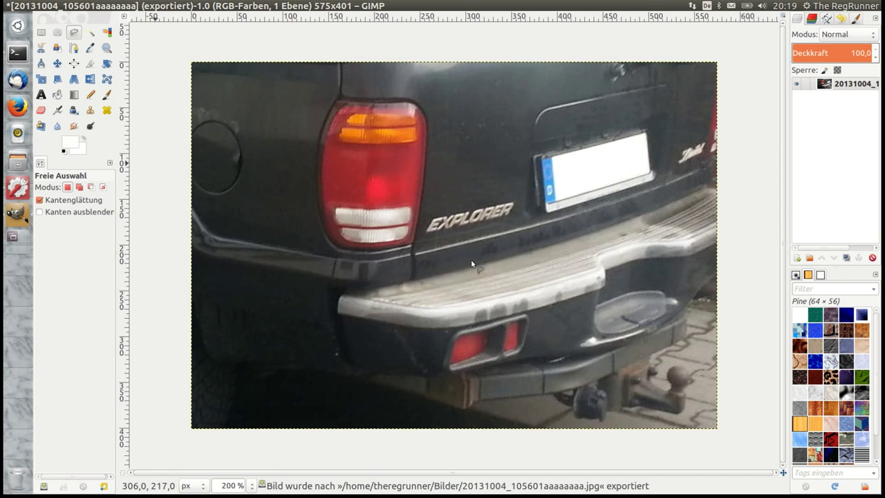
pyautogui.moveTo(41, 6)
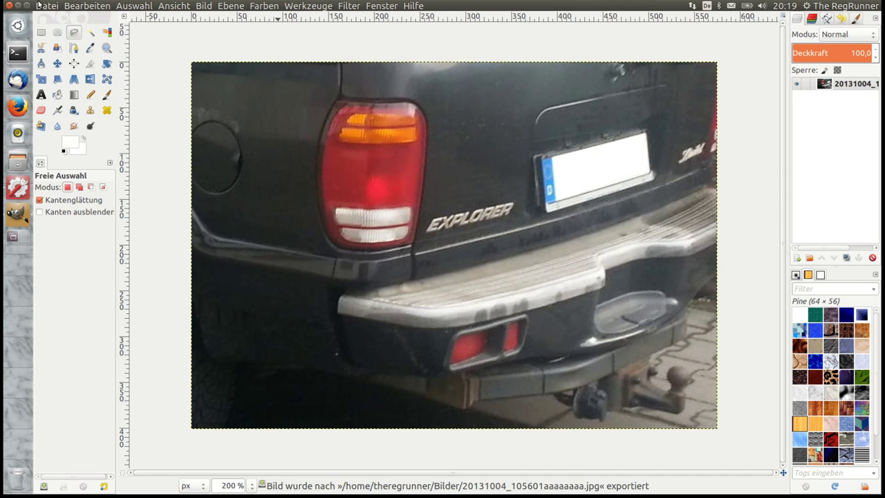
pyautogui.click(9, 5)
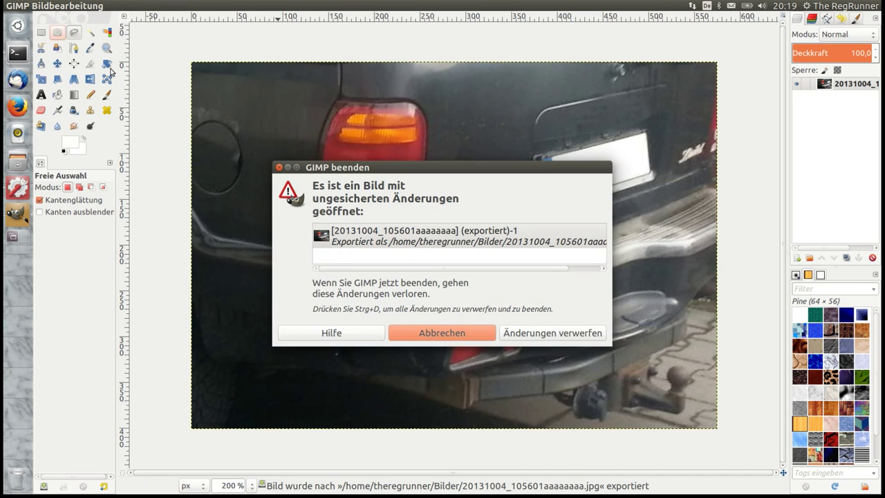
pyautogui.click(538, 334)
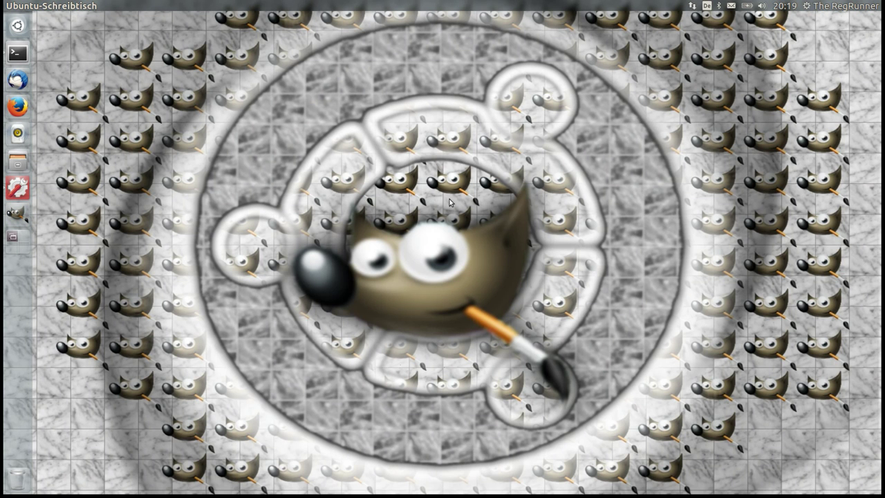
# Open the Bilder folder in Files with enlarged thumbnails.
pyautogui.click(18, 160)
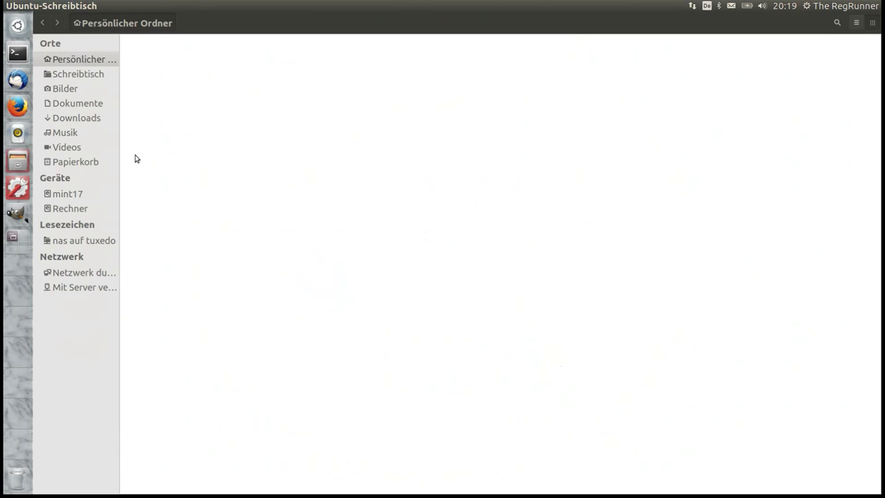
pyautogui.doubleClick(160, 54)
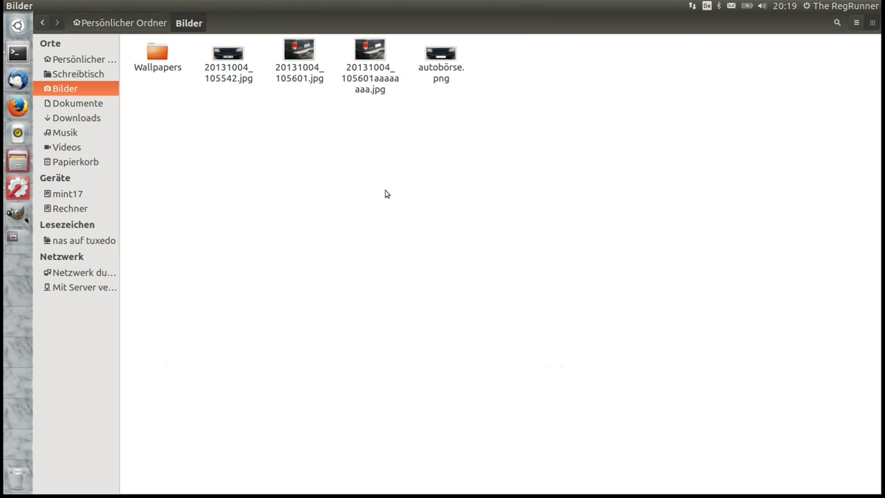
pyautogui.hotkey('ctrl', '+')
pyautogui.hotkey('ctrl', '+')
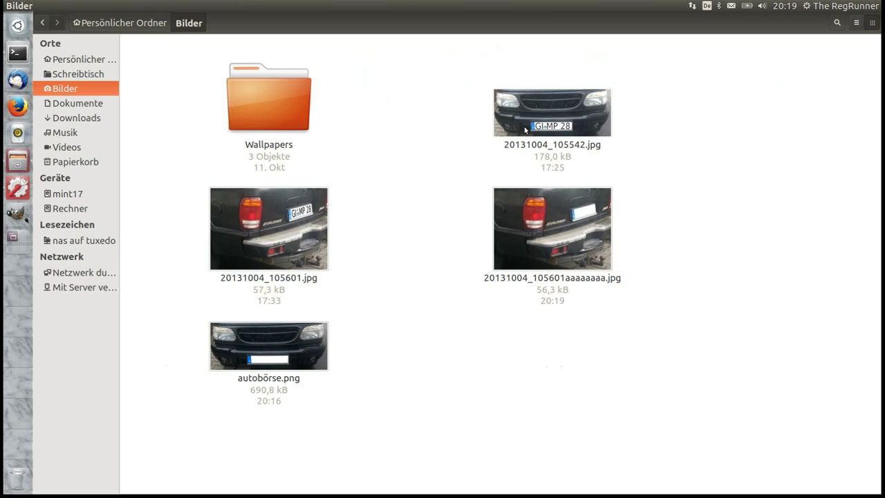
# Click through the original and edited car photos, ending with autobörse.png selected.
pyautogui.click(538, 120)
pyautogui.click(284, 220)
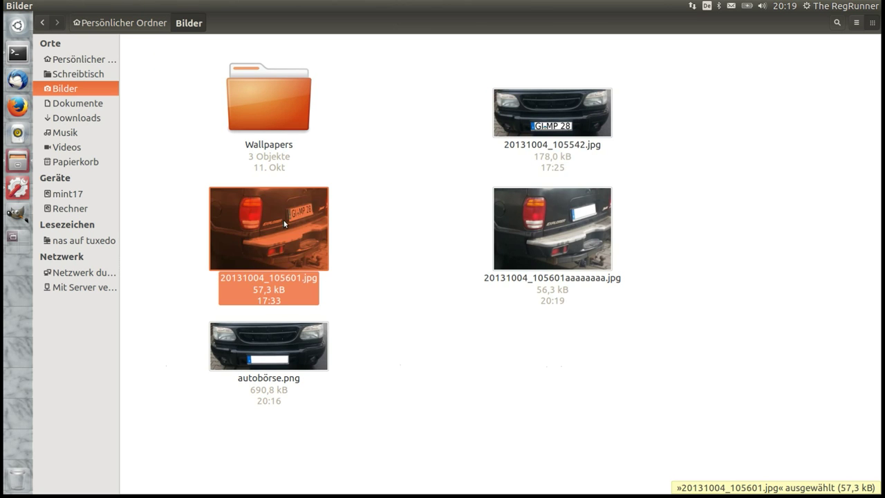
pyautogui.click(577, 213)
pyautogui.click(309, 345)
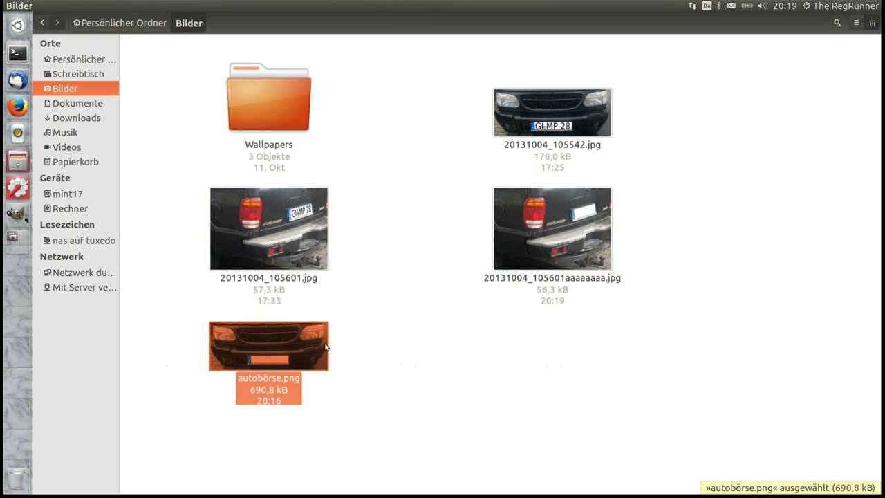
pyautogui.click(511, 229)
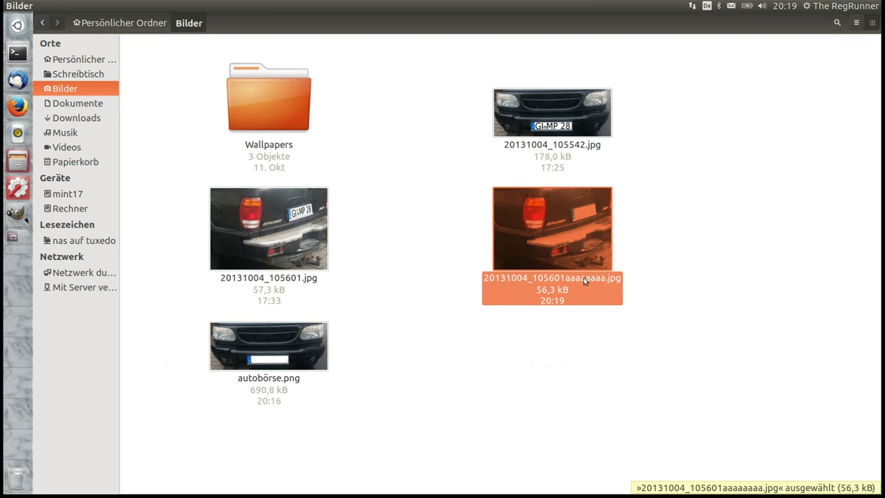
pyautogui.click(305, 345)
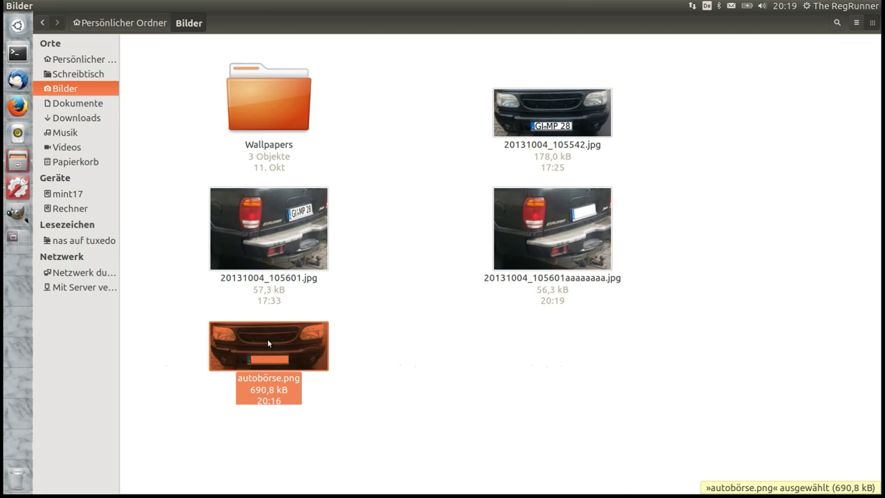
pyautogui.click(415, 340)
pyautogui.click(311, 343)
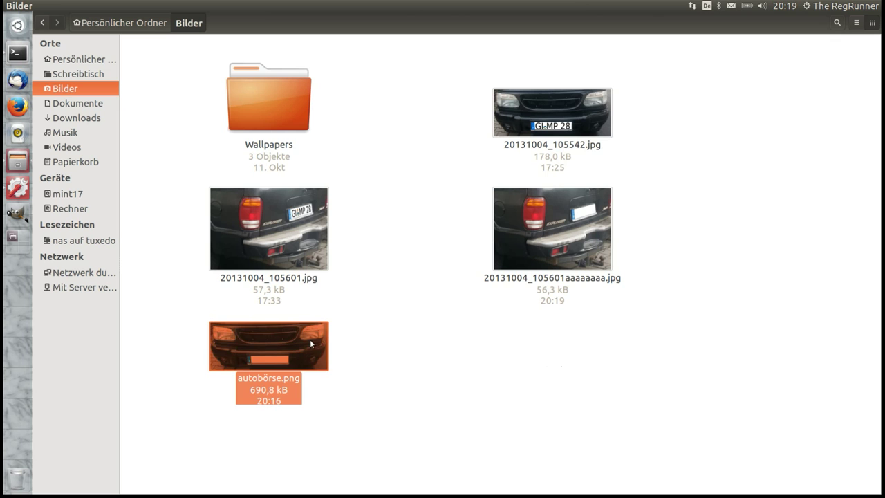
# View autobörse.png and 20131004_105601aaaaaaaa.jpg in Image Viewer, then close the viewer and Files.
pyautogui.doubleClick(310, 343)
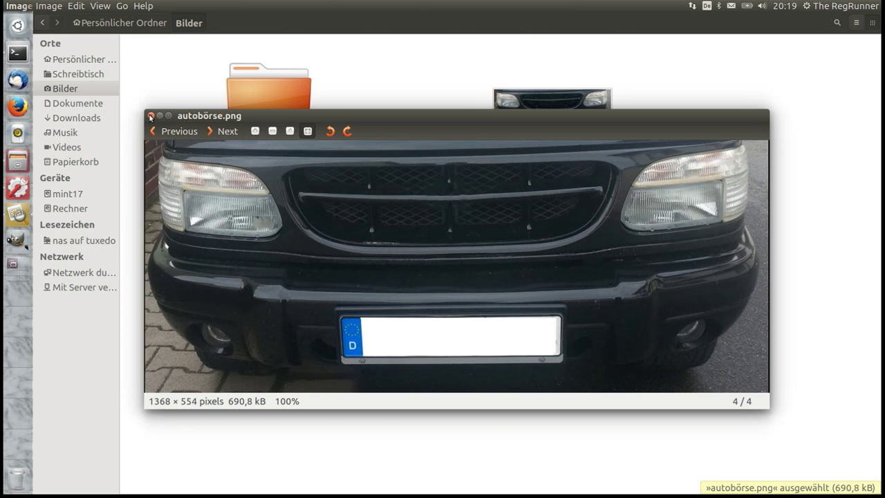
pyautogui.click(151, 116)
pyautogui.click(530, 212)
pyautogui.doubleClick(530, 212)
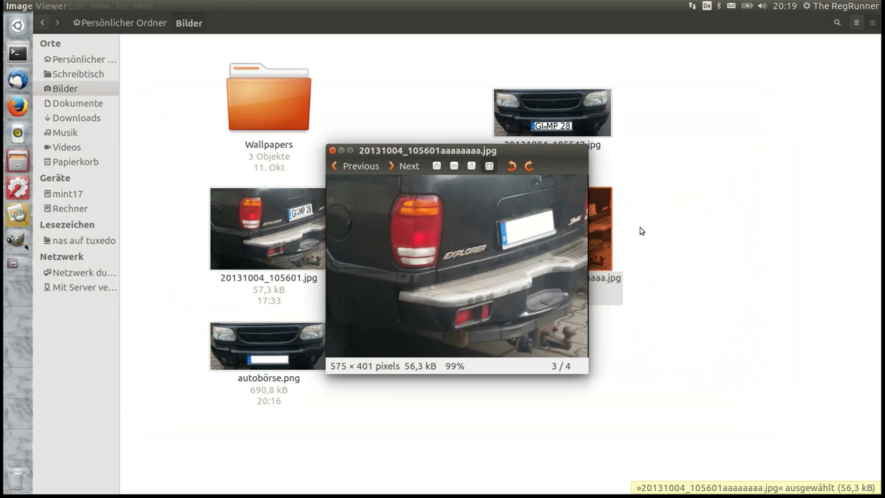
pyautogui.click(333, 152)
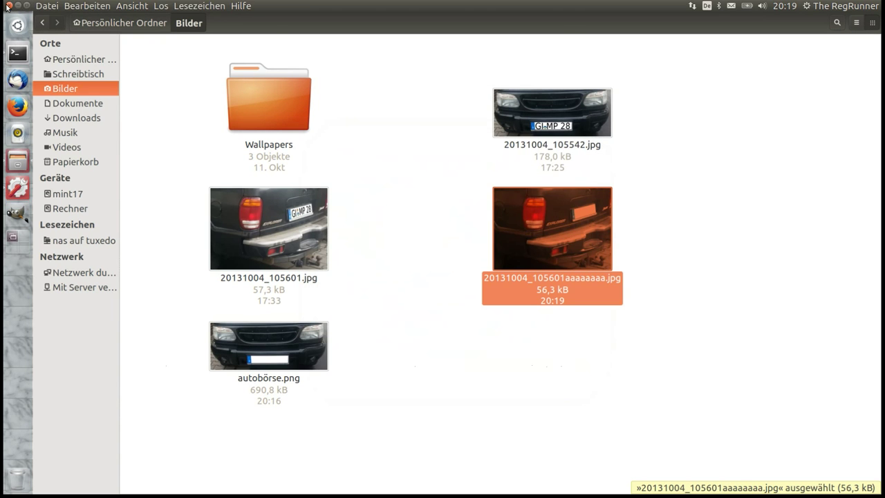
pyautogui.click(8, 5)
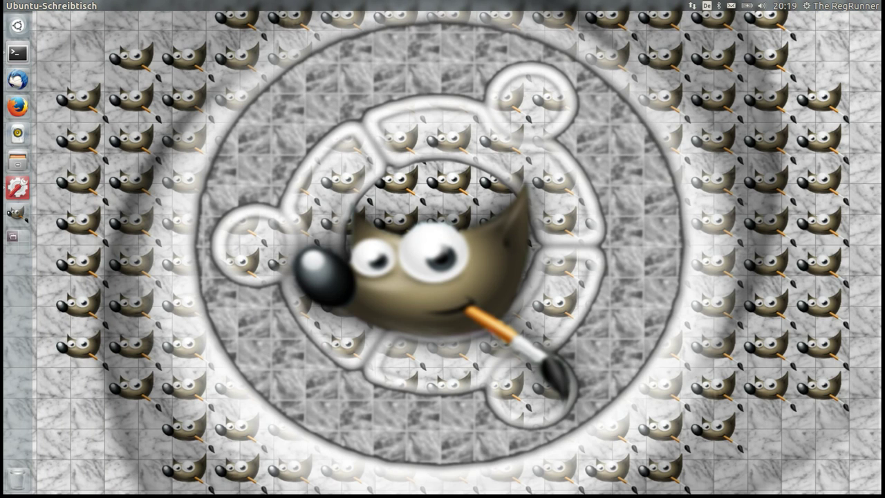